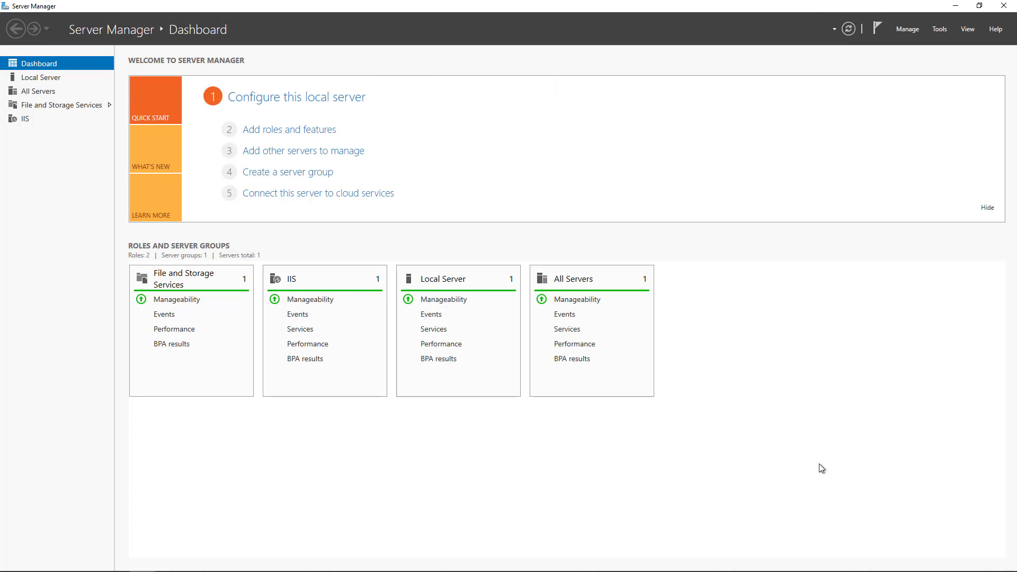
Open Network and Sharing Center from the tray network settings and maximize it.
{"action": "mouse_move", "coordinate": [911, 569]}
{"action": "right_click", "coordinate": [969, 562]}
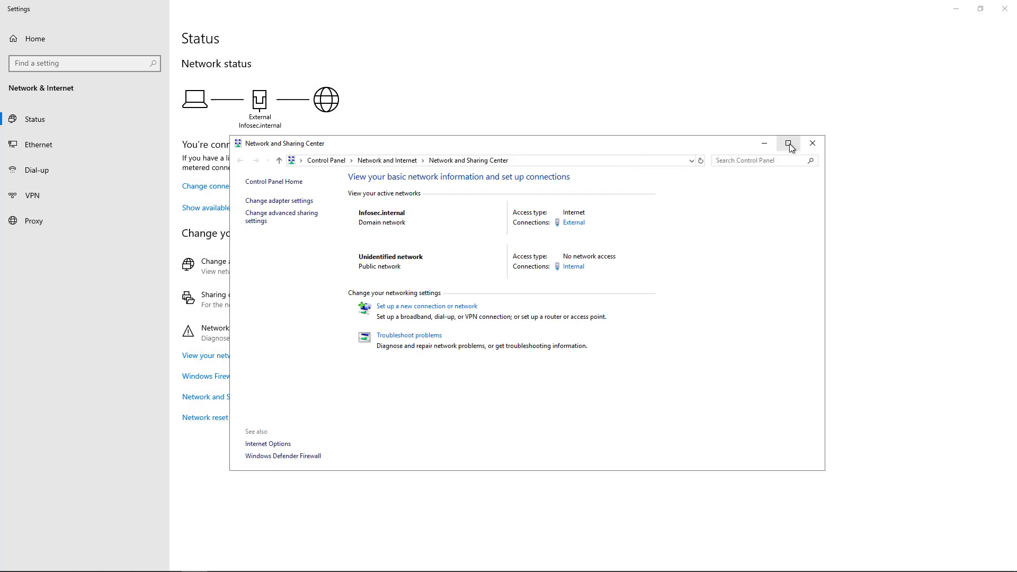
{"action": "left_click", "coordinate": [789, 144]}
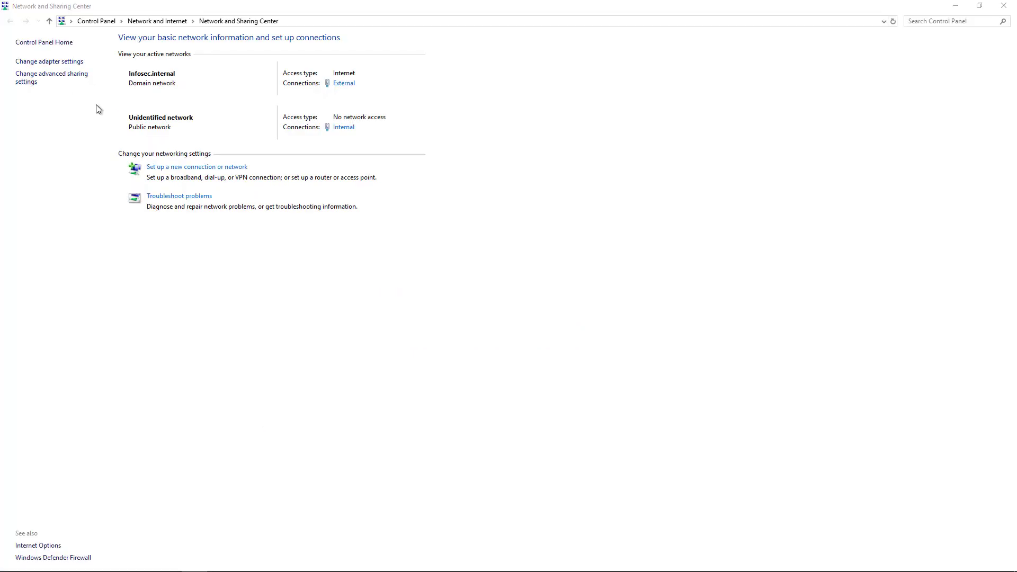
Check the External adapter's IPv4 settings (192.168.21.31), closing without changes.
{"action": "left_click", "coordinate": [68, 71]}
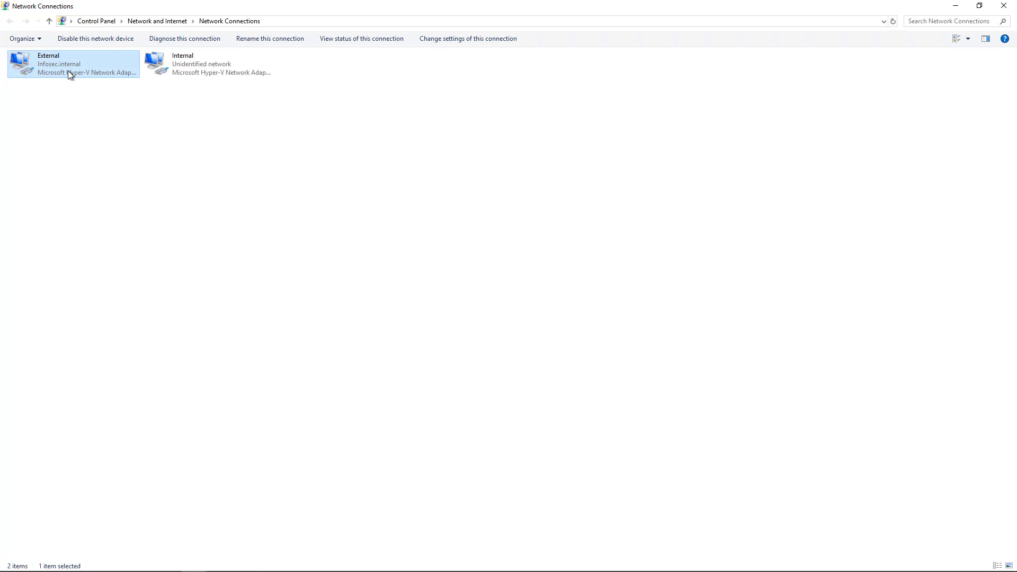
{"action": "right_click", "coordinate": [68, 71]}
{"action": "left_click", "coordinate": [99, 171]}
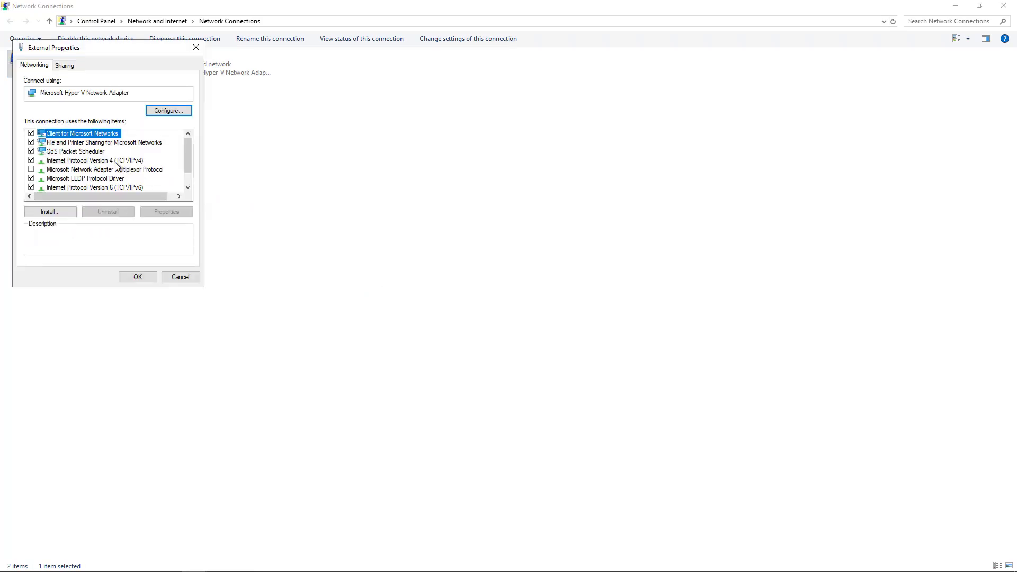
{"action": "double_click", "coordinate": [116, 161]}
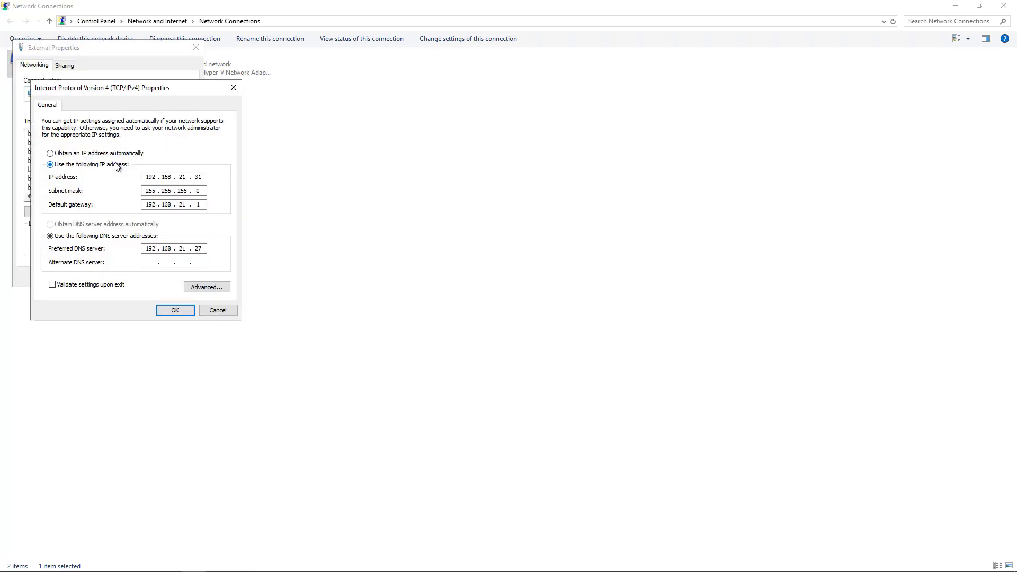
{"action": "left_click", "coordinate": [232, 90]}
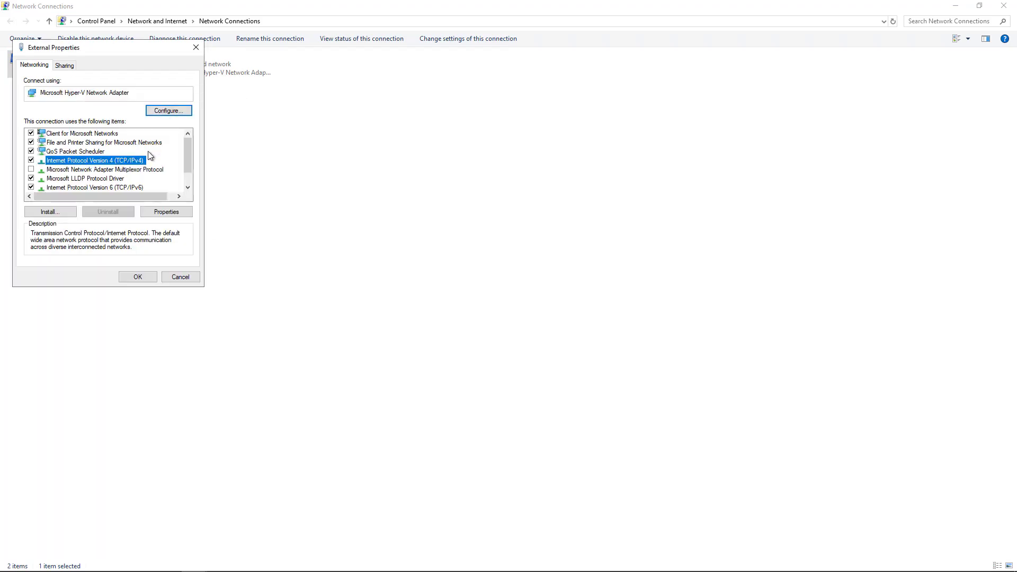
{"action": "left_click", "coordinate": [195, 48]}
Check the Internal adapter's static IPv4 10.0.0.1/255.255.255.0, then close Network Connections unchanged.
{"action": "right_click", "coordinate": [195, 69]}
{"action": "left_click", "coordinate": [227, 170]}
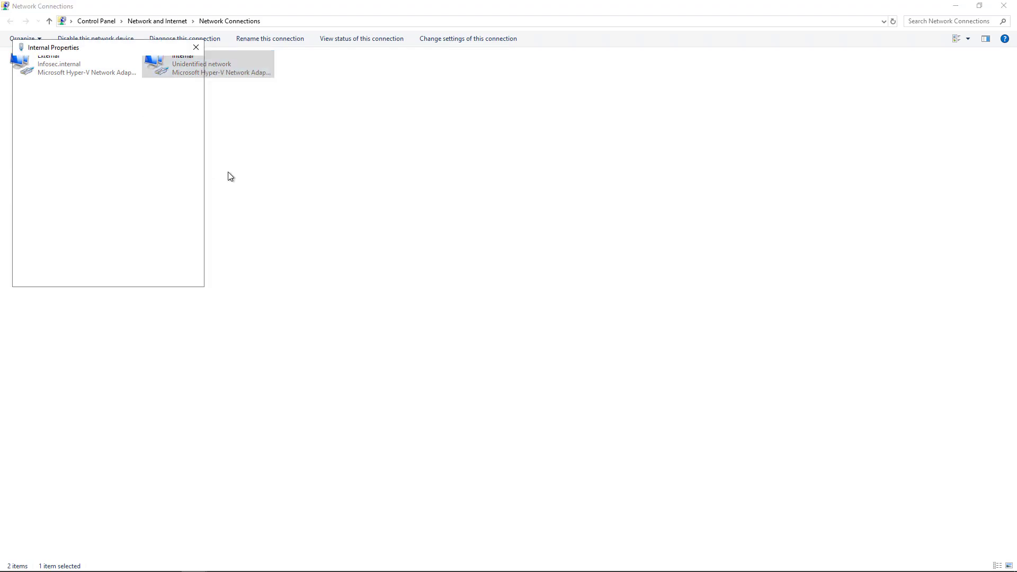
{"action": "double_click", "coordinate": [119, 161]}
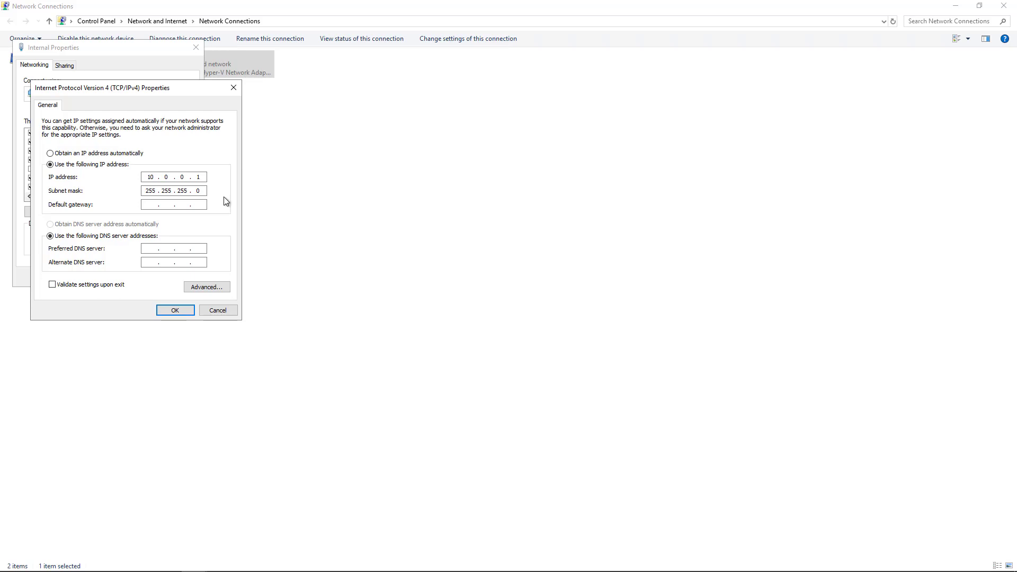
{"action": "left_click", "coordinate": [231, 313]}
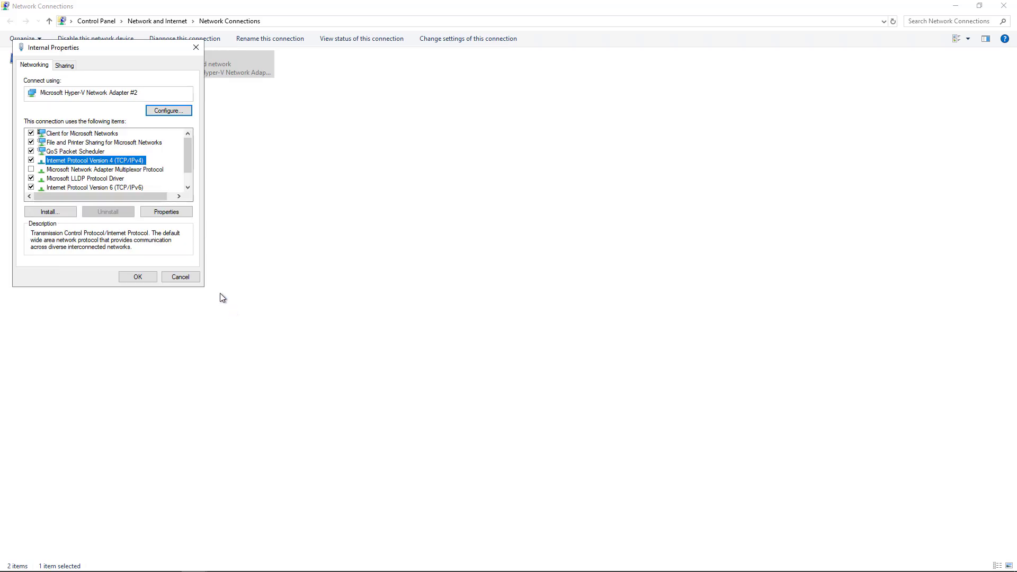
{"action": "left_click", "coordinate": [190, 277]}
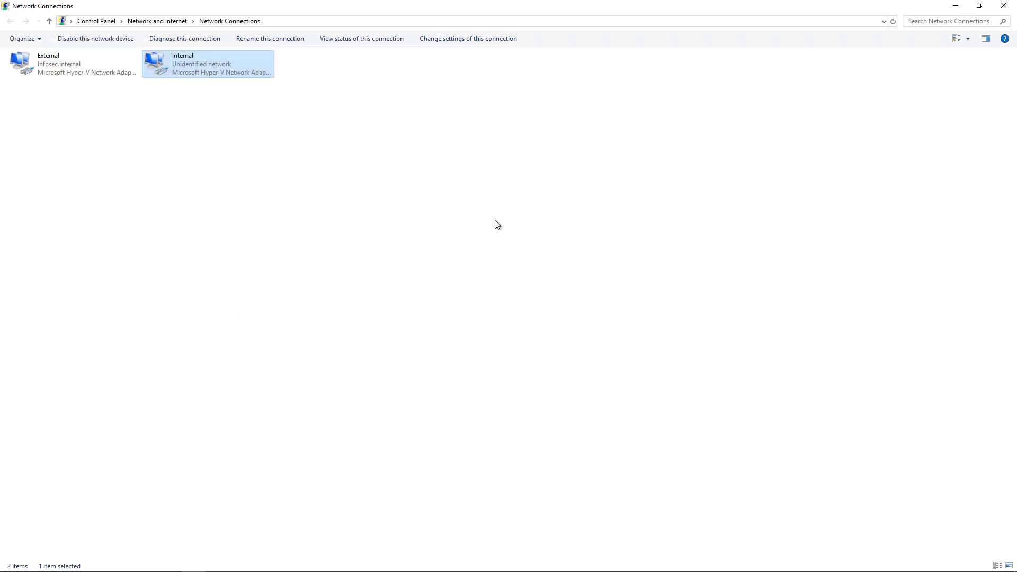
{"action": "left_click", "coordinate": [1003, 6]}
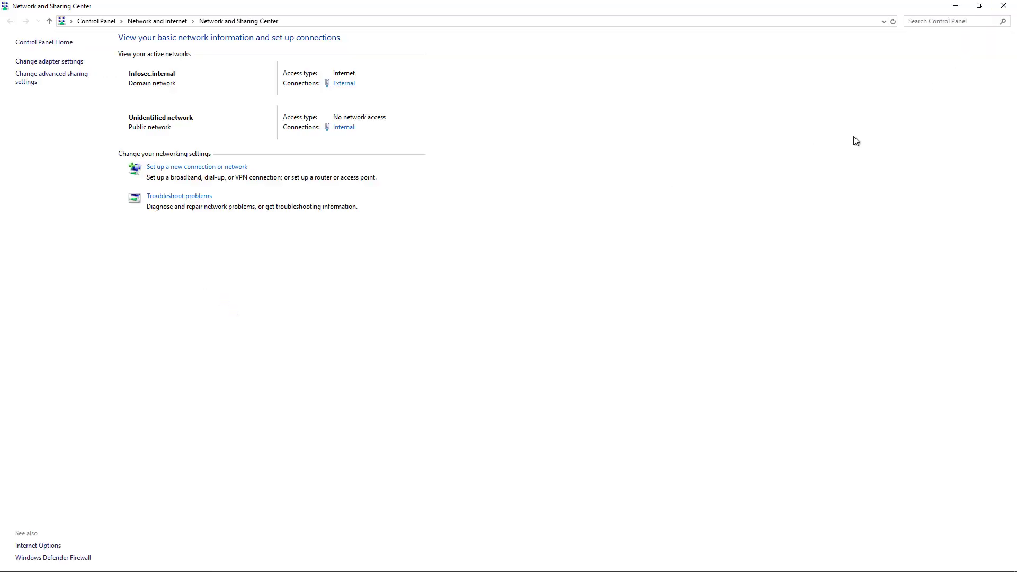
Close Network and Sharing Center and Settings, then launch the Add Roles and Features Wizard full-screen.
{"action": "left_click", "coordinate": [1004, 6]}
{"action": "left_click", "coordinate": [1005, 9]}
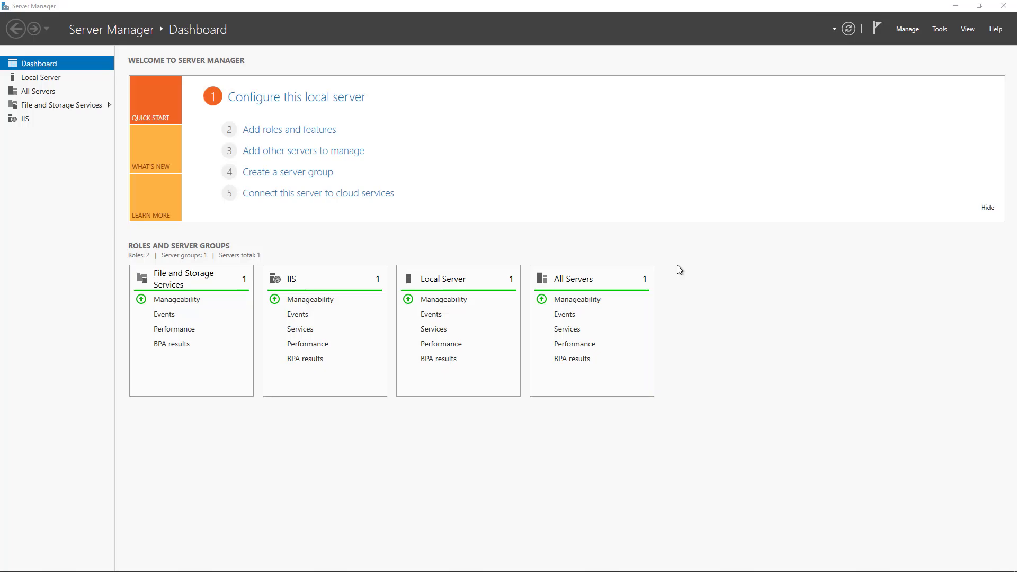
{"action": "left_click", "coordinate": [300, 131]}
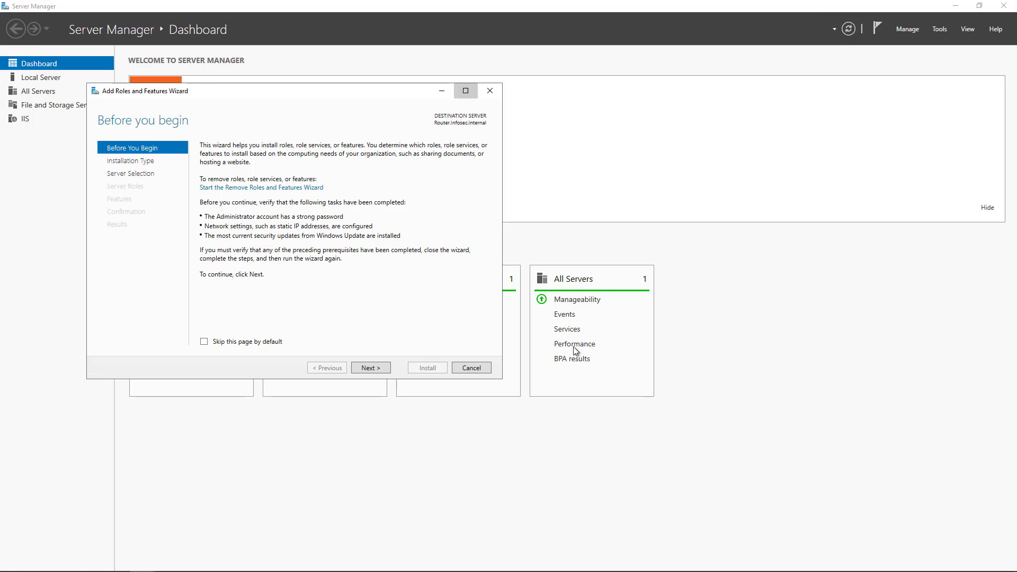
{"action": "left_click", "coordinate": [466, 91]}
Keep role-based installation on Router.Infosec.internal and advance to the server roles list.
{"action": "left_click", "coordinate": [885, 562]}
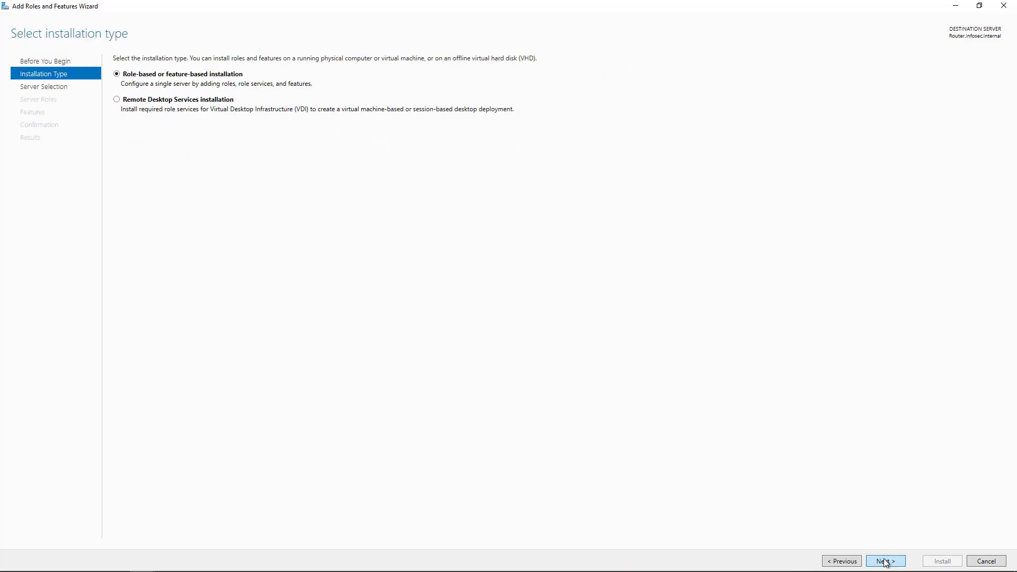
{"action": "left_click", "coordinate": [886, 562]}
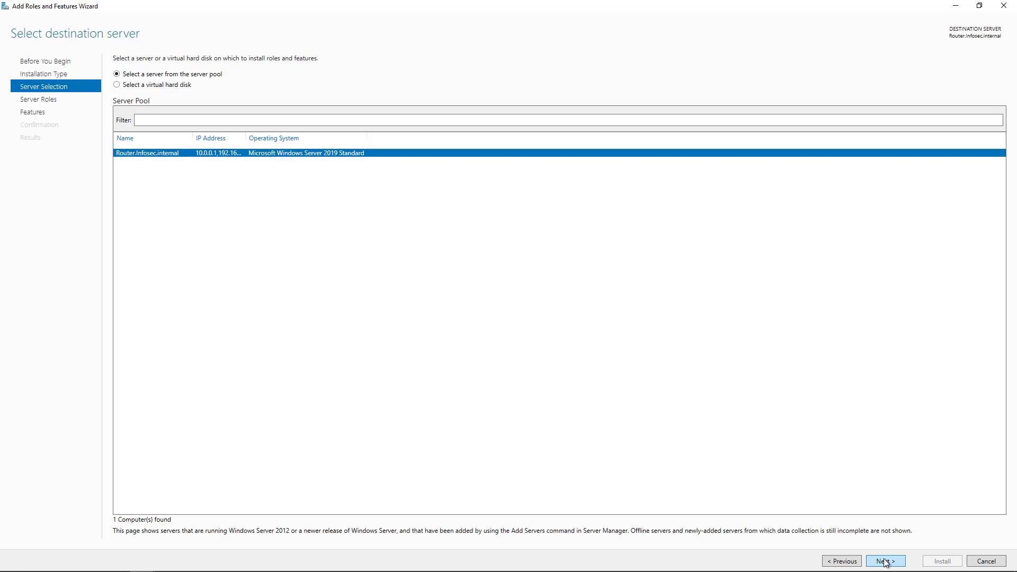
{"action": "left_click", "coordinate": [885, 563]}
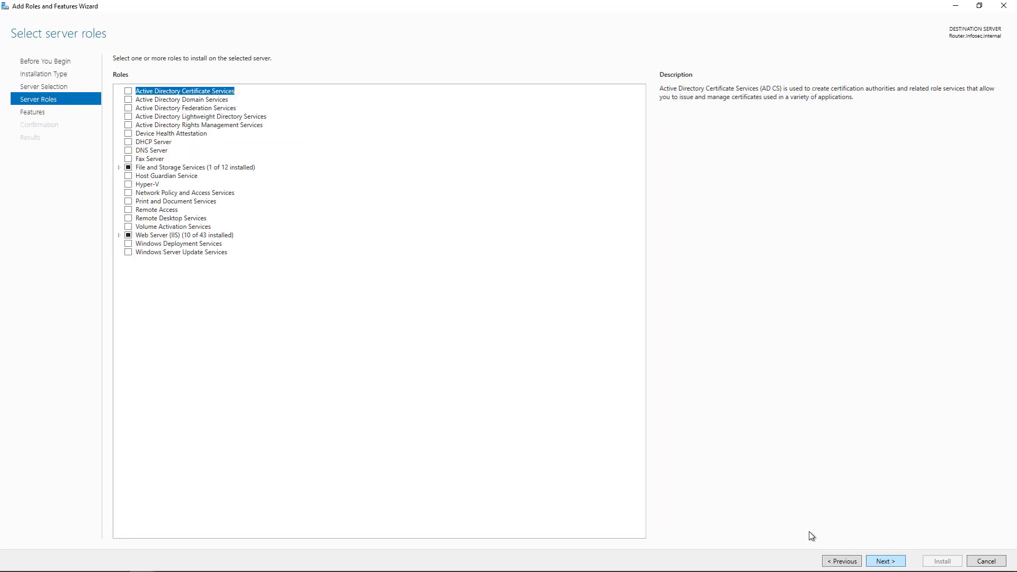
Select the Remote Access role with the Routing role service and its required features.
{"action": "left_click", "coordinate": [128, 211]}
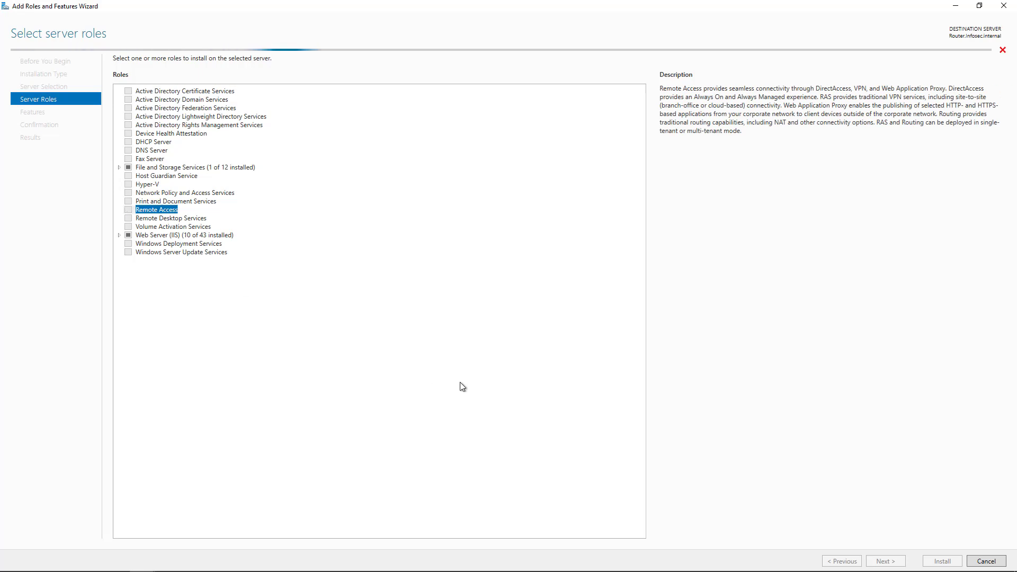
{"action": "left_click", "coordinate": [888, 563]}
{"action": "left_click", "coordinate": [889, 563]}
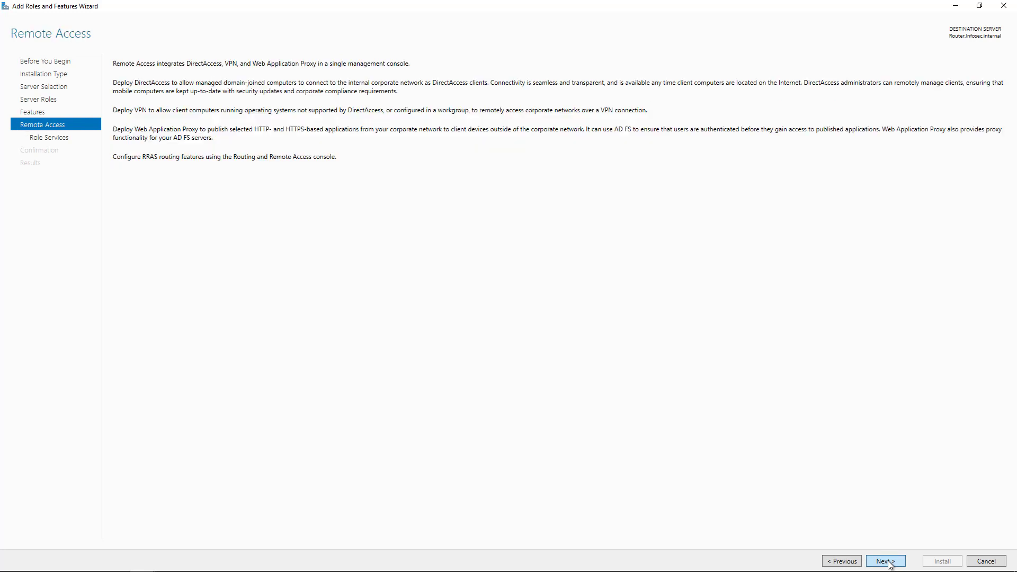
{"action": "left_click", "coordinate": [889, 563]}
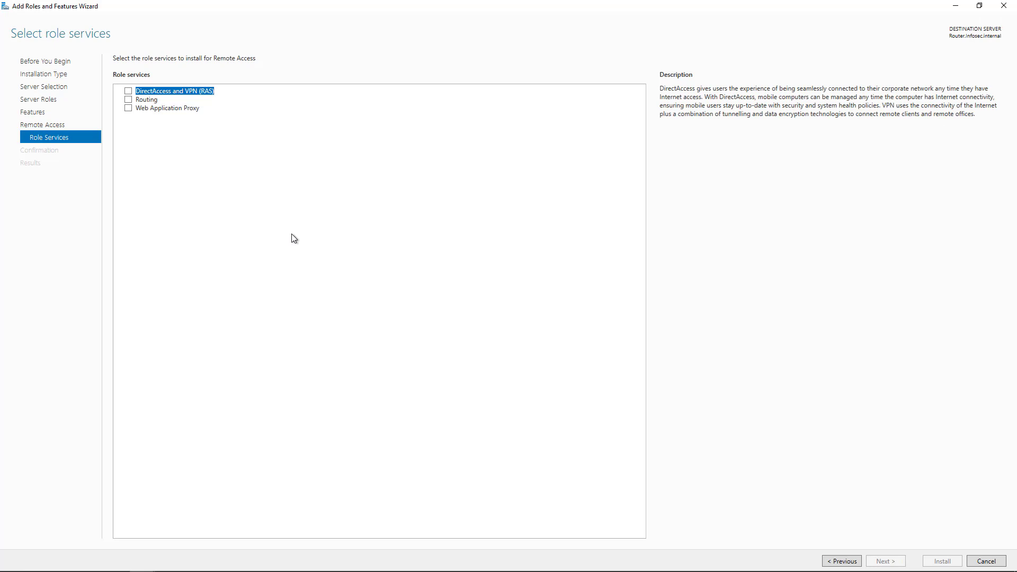
{"action": "left_click", "coordinate": [128, 100]}
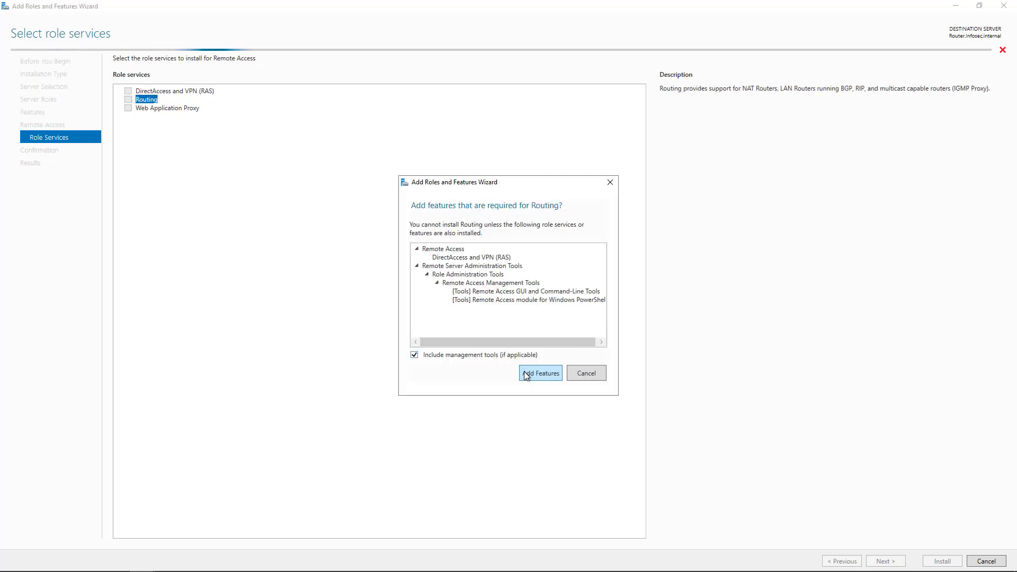
{"action": "left_click", "coordinate": [527, 374]}
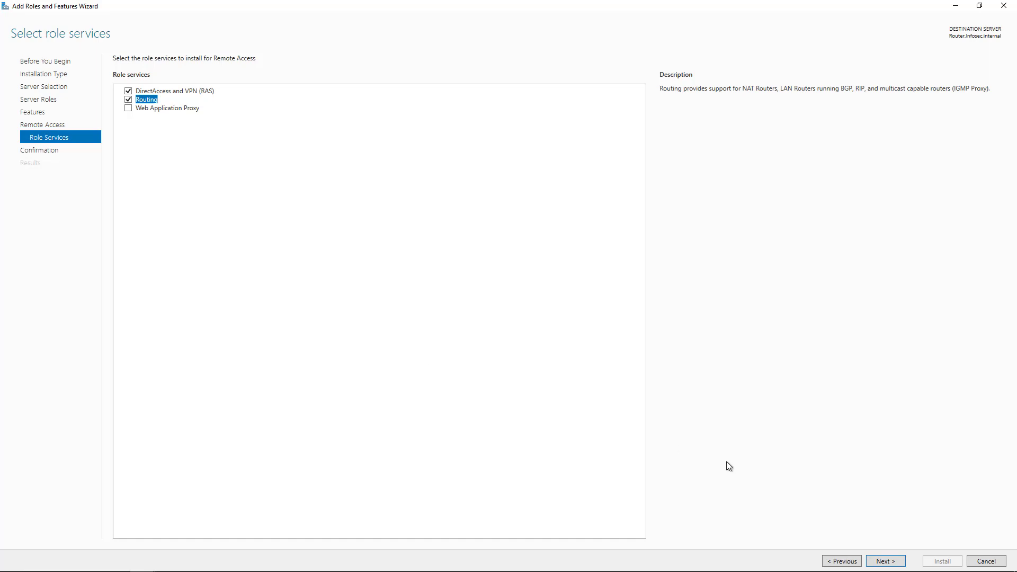
Install Remote Access and close the wizard once installation succeeds.
{"action": "left_click", "coordinate": [880, 561]}
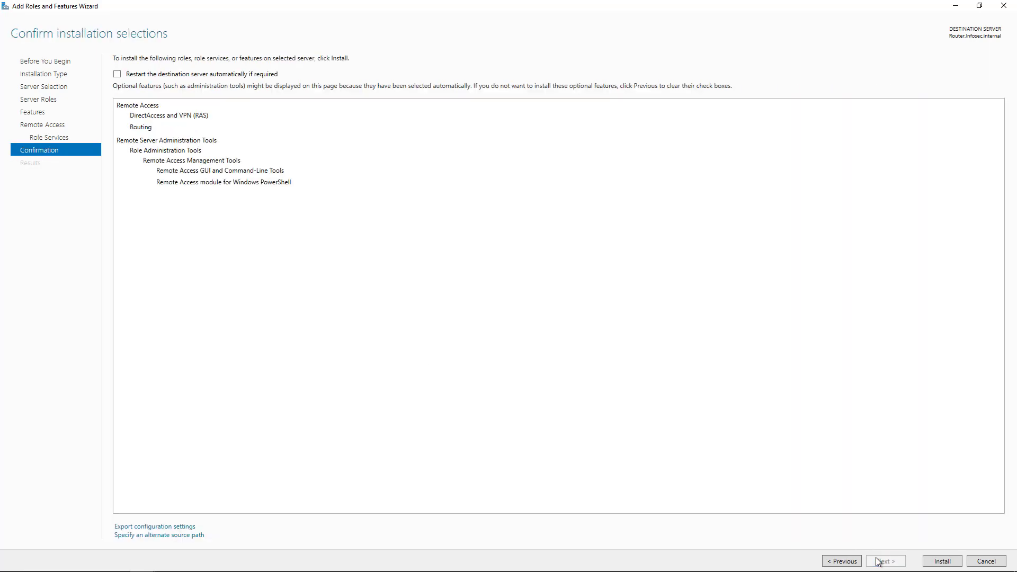
{"action": "left_click", "coordinate": [941, 561]}
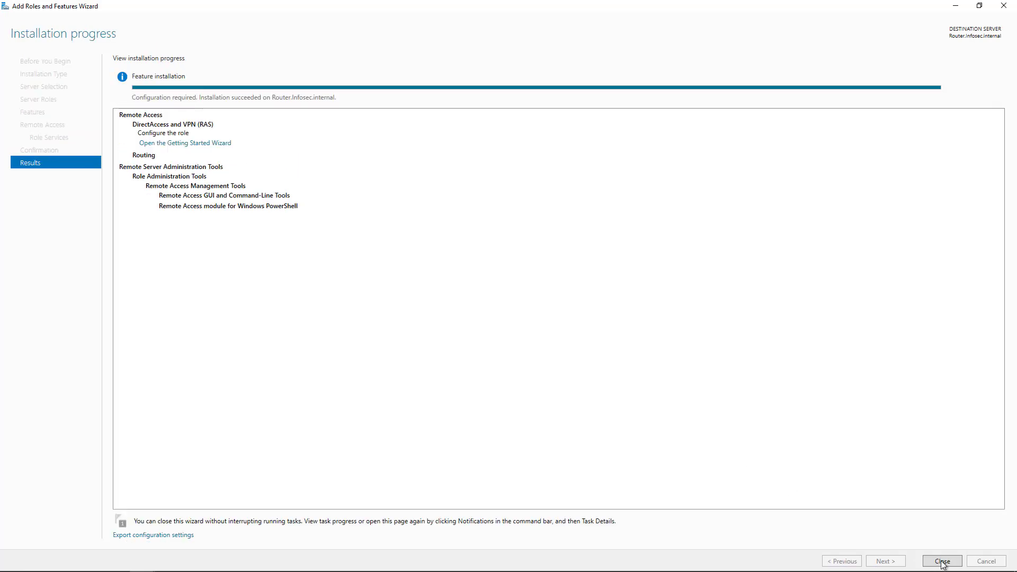
{"action": "left_click", "coordinate": [942, 561]}
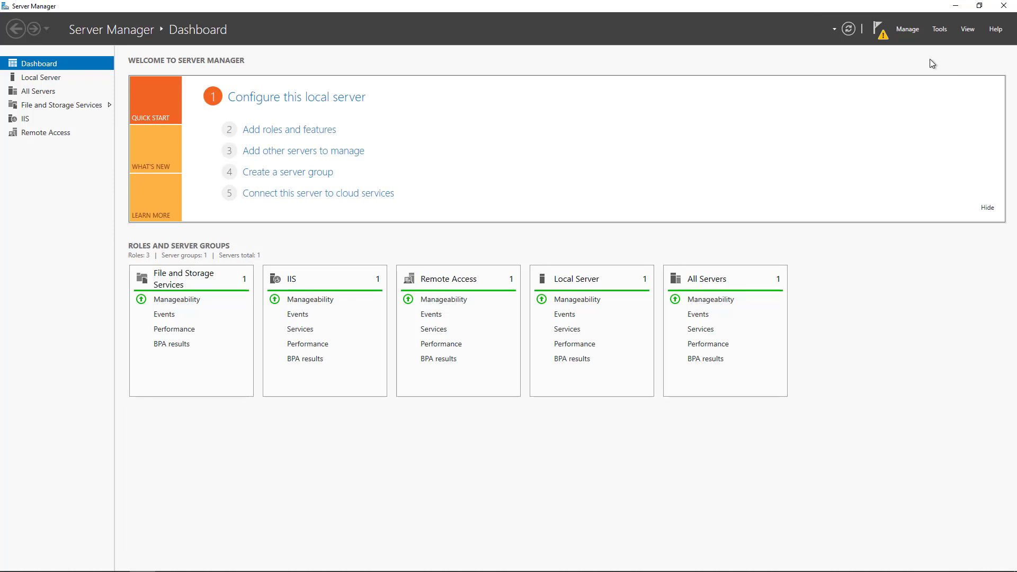
Launch Routing and Remote Access from Tools and bring up actions for ROUTER (local).
{"action": "left_click", "coordinate": [939, 31]}
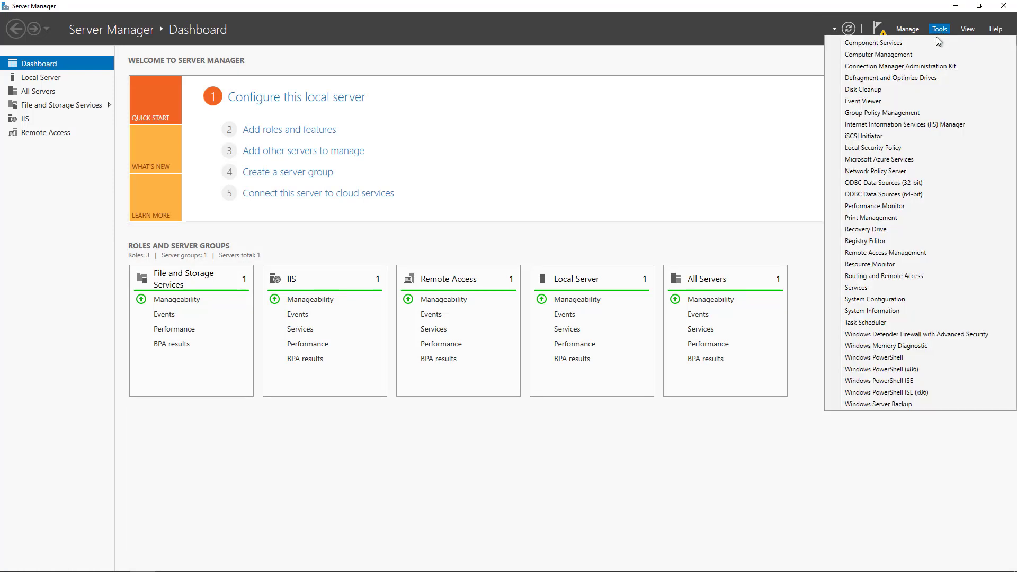
{"action": "left_click", "coordinate": [900, 275]}
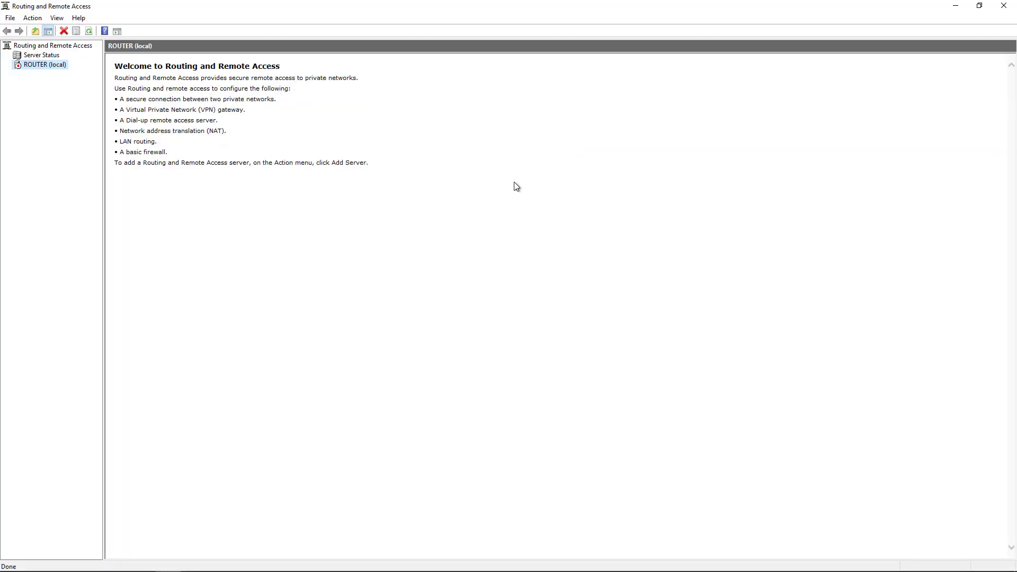
{"action": "right_click", "coordinate": [56, 64]}
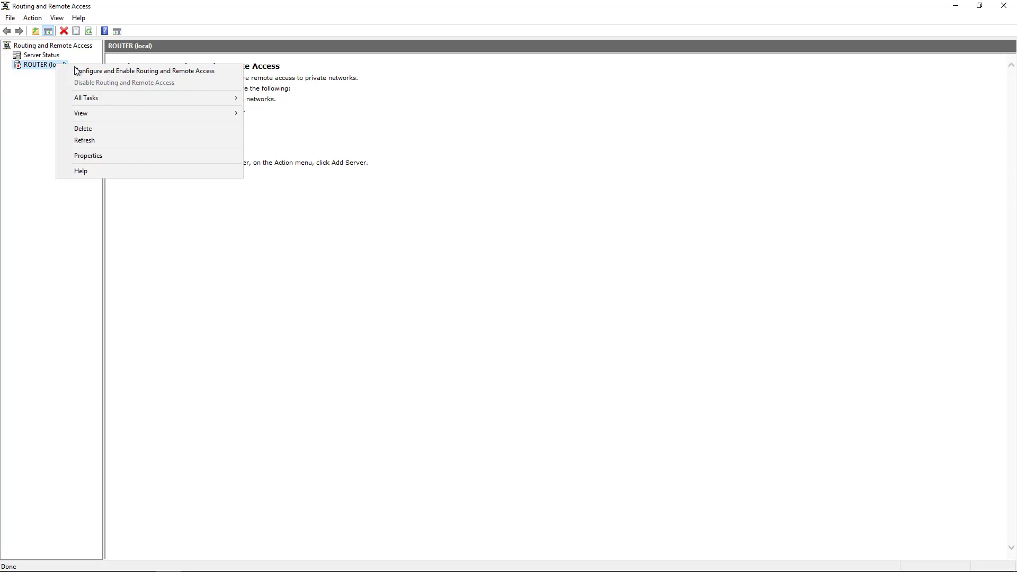
Start Configure and Enable Routing and Remote Access and choose the NAT configuration.
{"action": "left_click", "coordinate": [107, 71]}
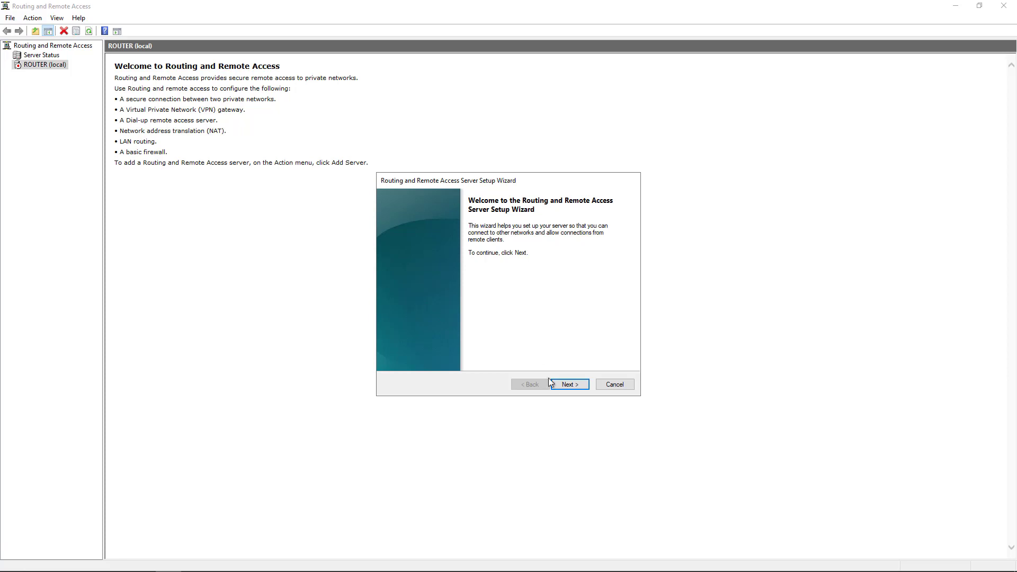
{"action": "left_click", "coordinate": [563, 387]}
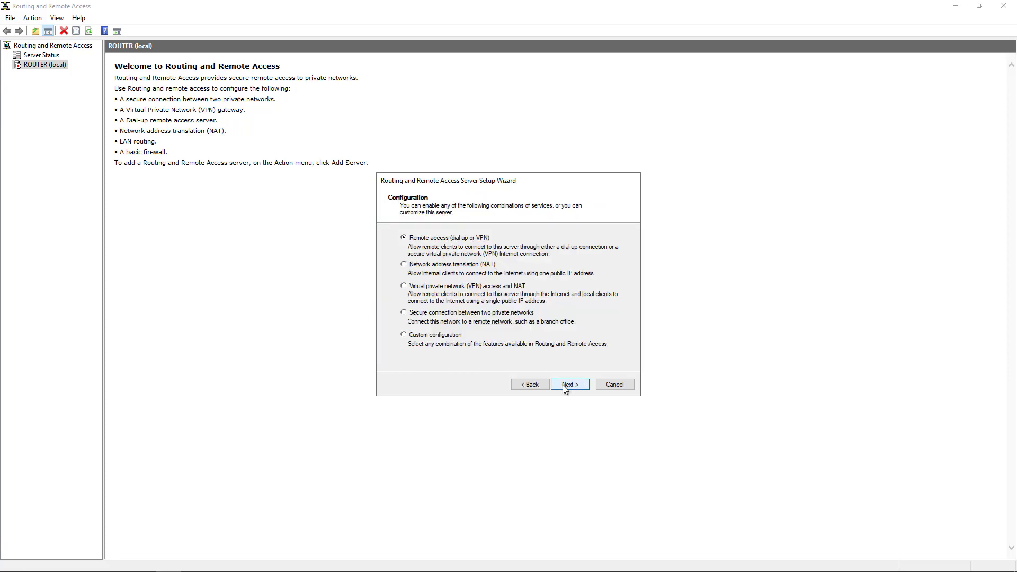
{"action": "left_click", "coordinate": [459, 268]}
Set External as the NAT internet interface, keep basic name/address services and the 10.0.0.0 range, and finish.
{"action": "left_click", "coordinate": [570, 385]}
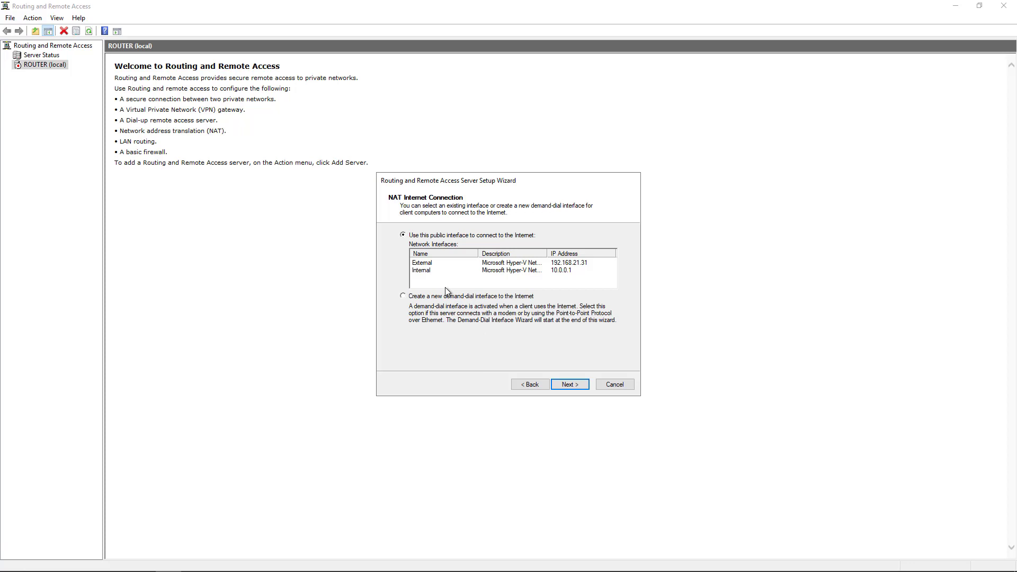
{"action": "left_click", "coordinate": [425, 263]}
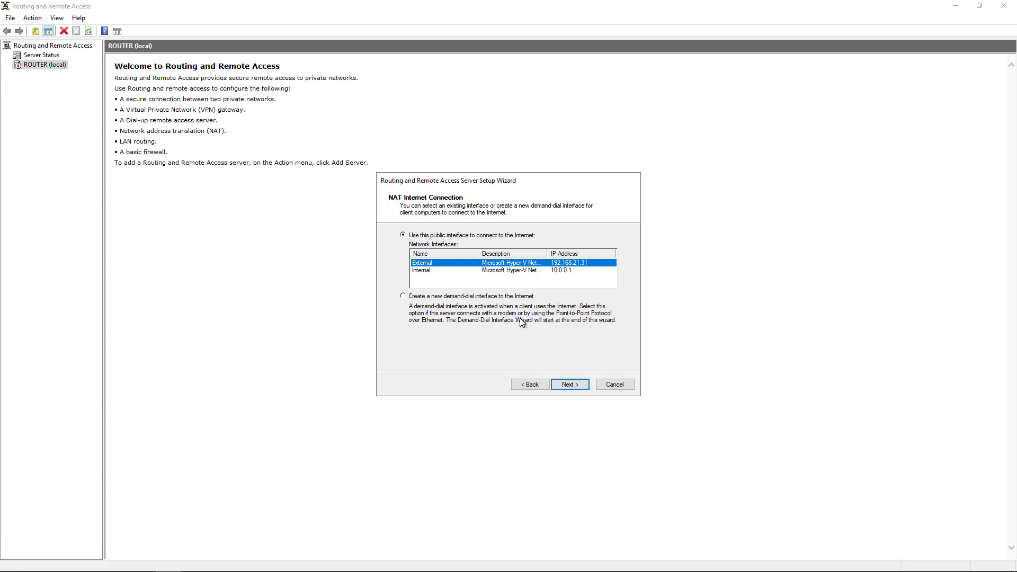
{"action": "left_click", "coordinate": [568, 383]}
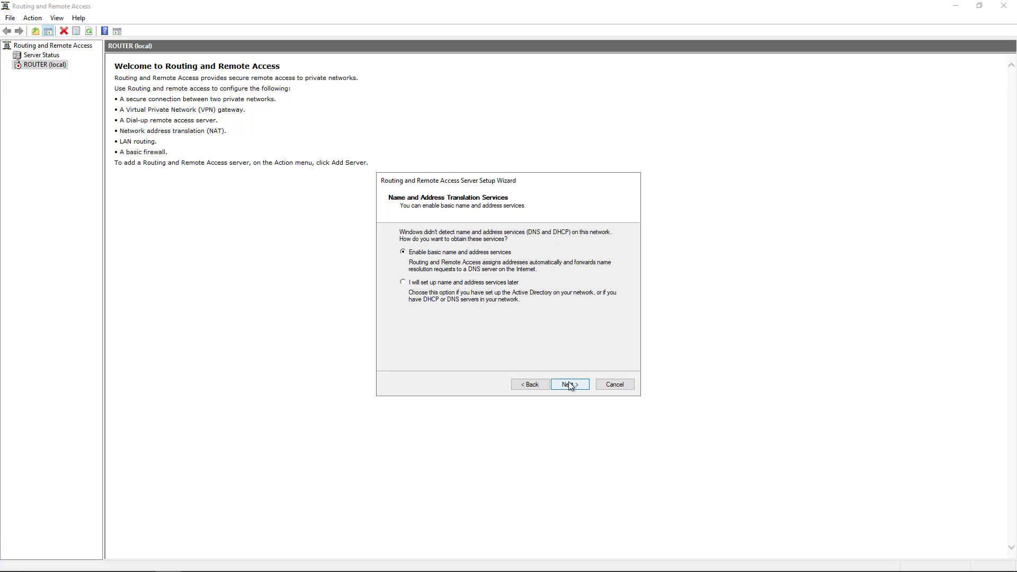
{"action": "left_click", "coordinate": [570, 386]}
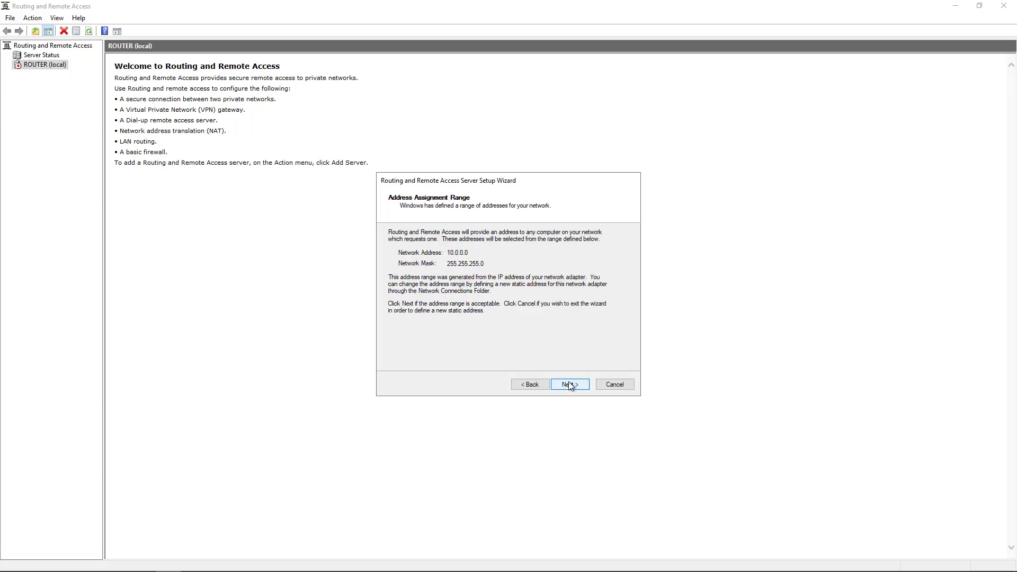
{"action": "left_click", "coordinate": [571, 386]}
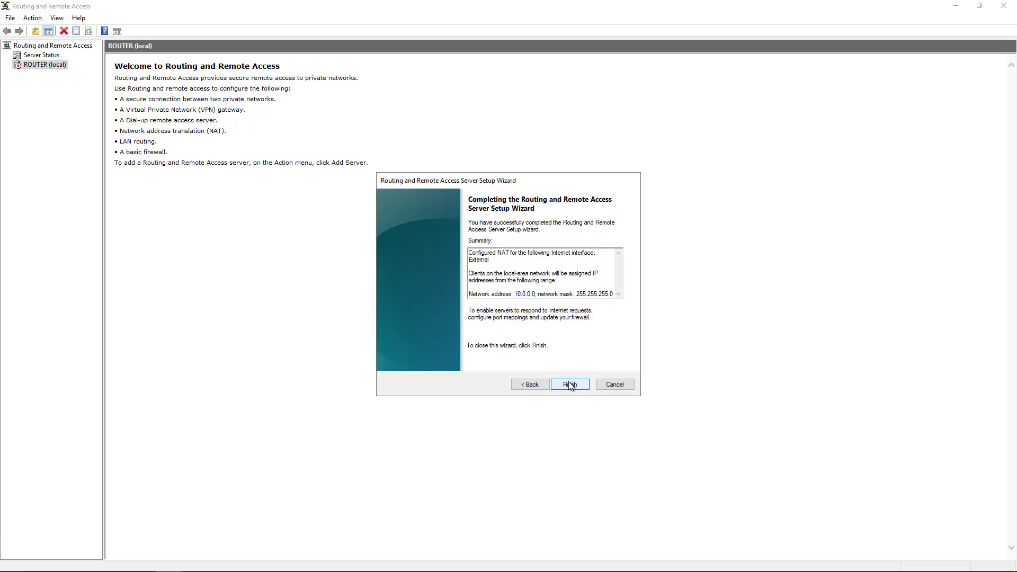
{"action": "left_click", "coordinate": [570, 386]}
Close the completed setup, expand ROUTER (local), and open its properties.
{"action": "key", "text": "Return"}
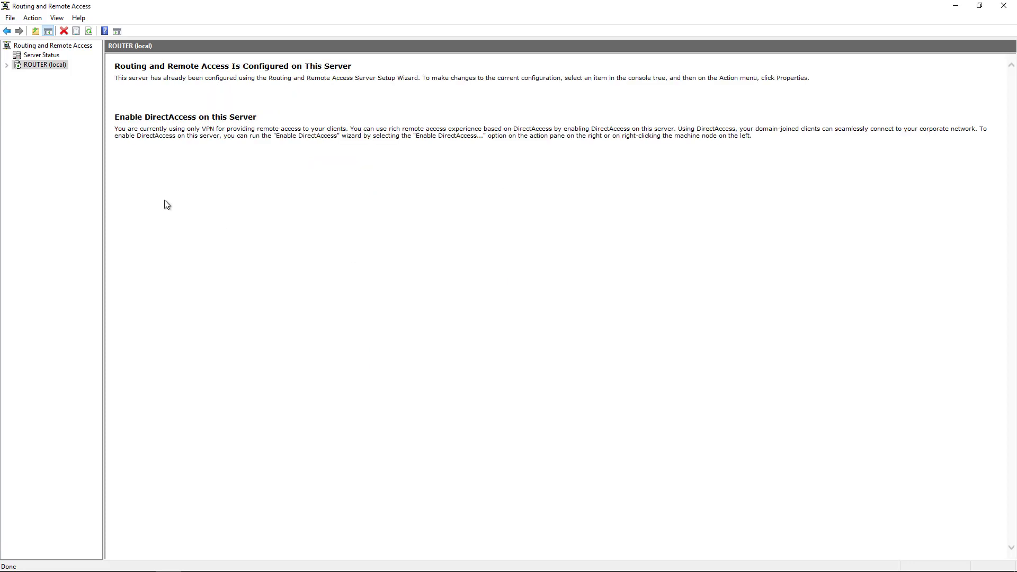
{"action": "left_click", "coordinate": [7, 66]}
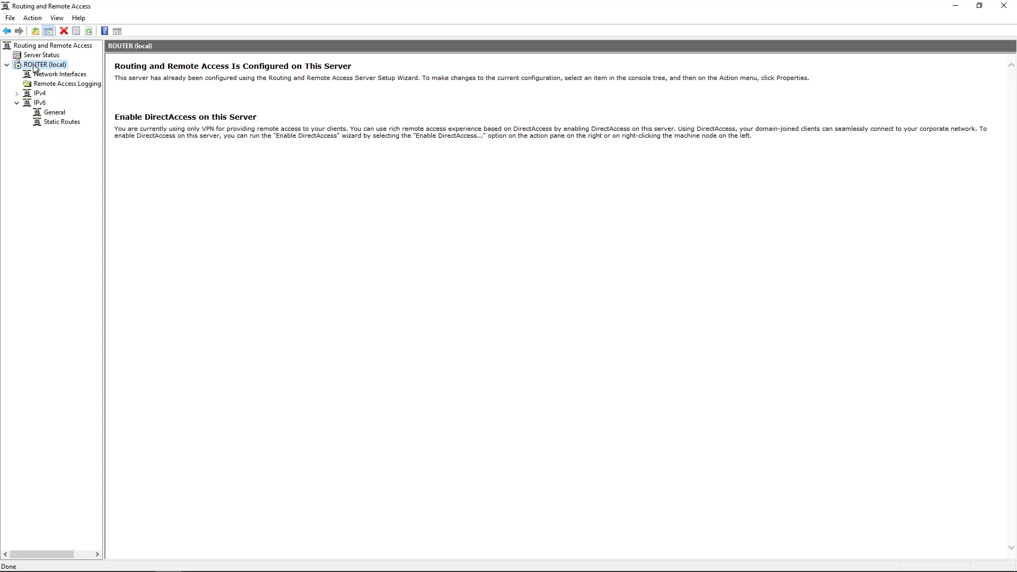
{"action": "right_click", "coordinate": [40, 66]}
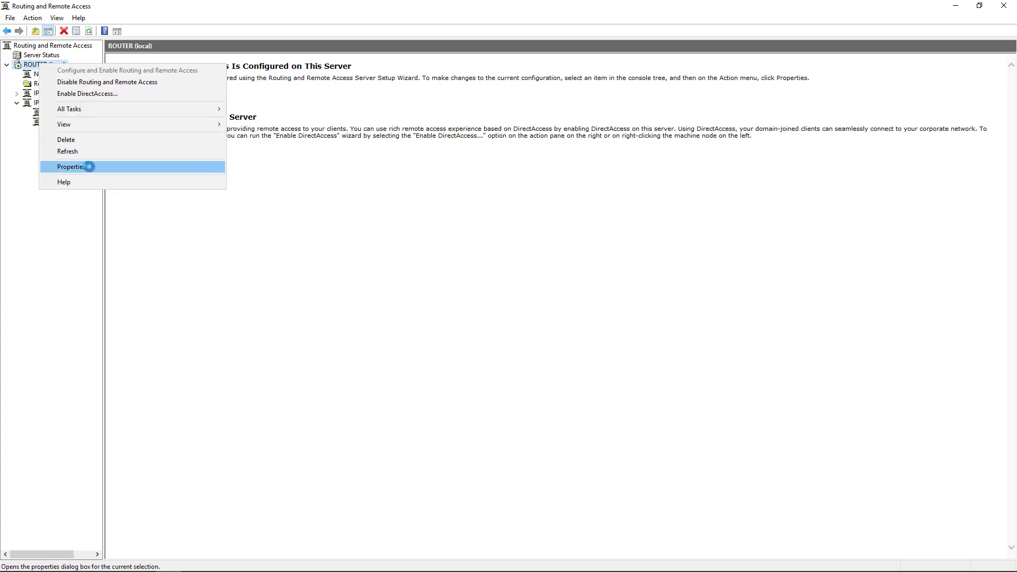
{"action": "left_click", "coordinate": [88, 166]}
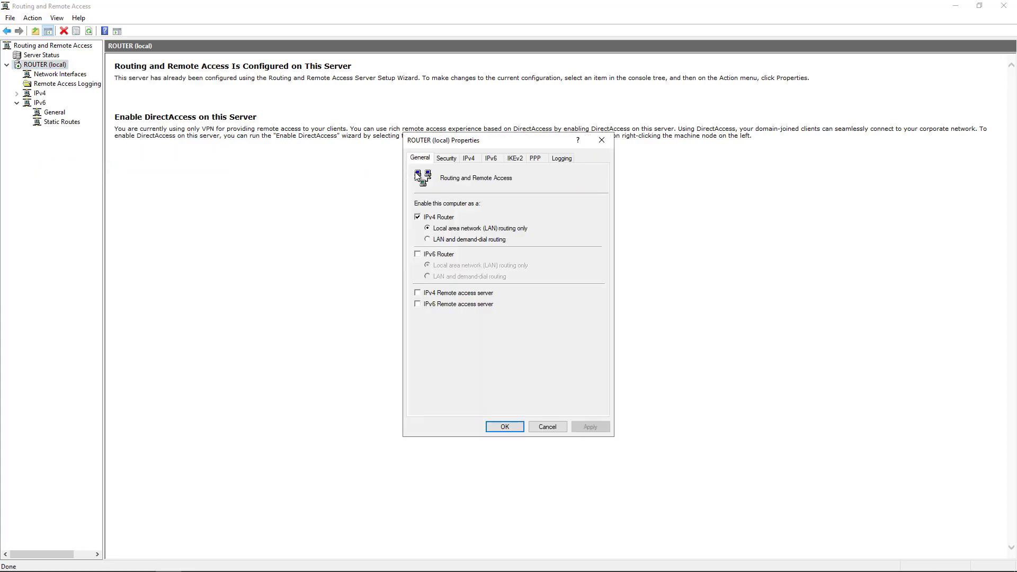
Review the Security, IPv4, IPv6, IKEv2, PPP and Logging tabs, then cancel unchanged.
{"action": "left_click", "coordinate": [449, 161]}
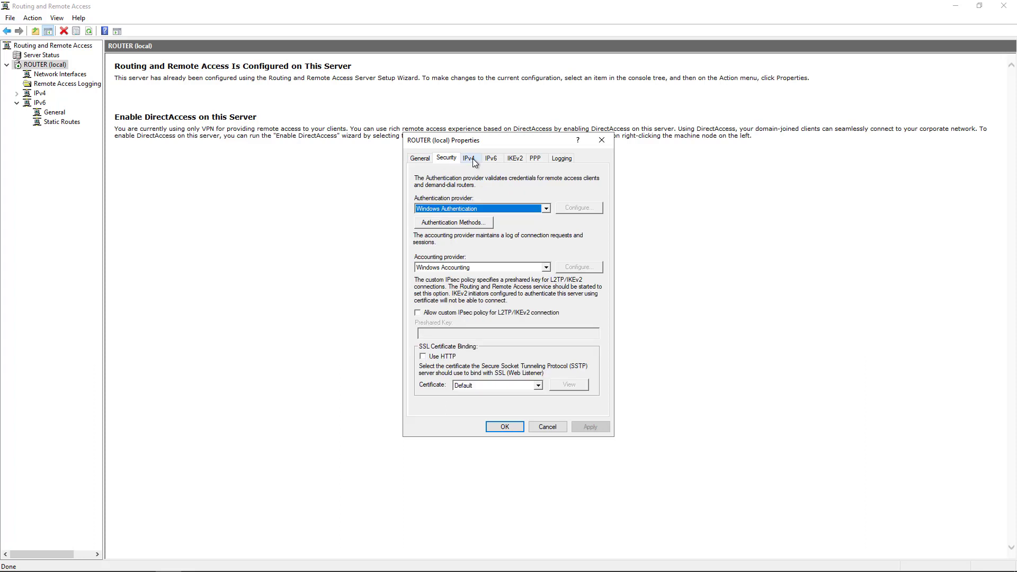
{"action": "left_click", "coordinate": [473, 158]}
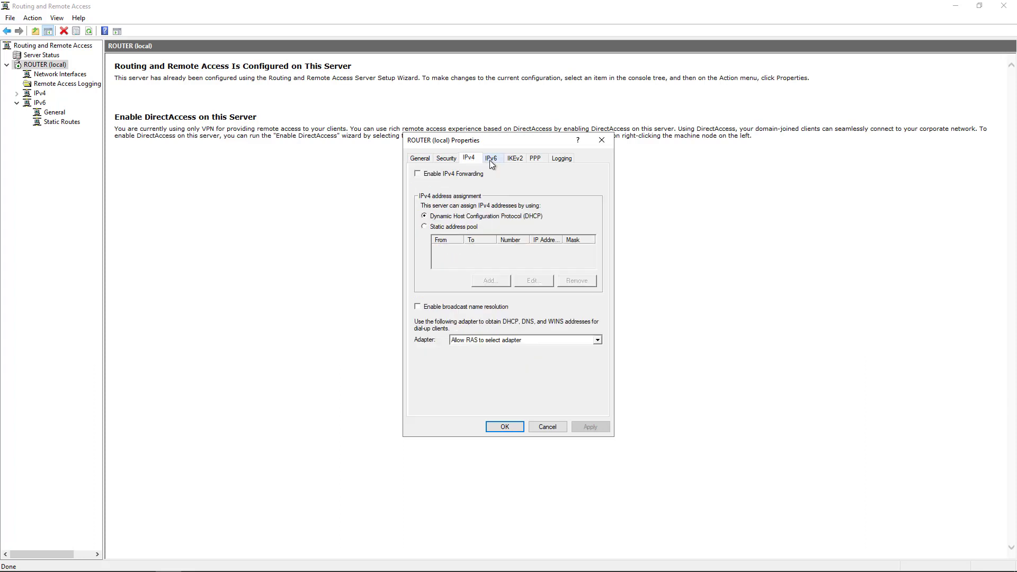
{"action": "left_click", "coordinate": [490, 160]}
{"action": "left_click", "coordinate": [513, 159]}
{"action": "left_click", "coordinate": [534, 158]}
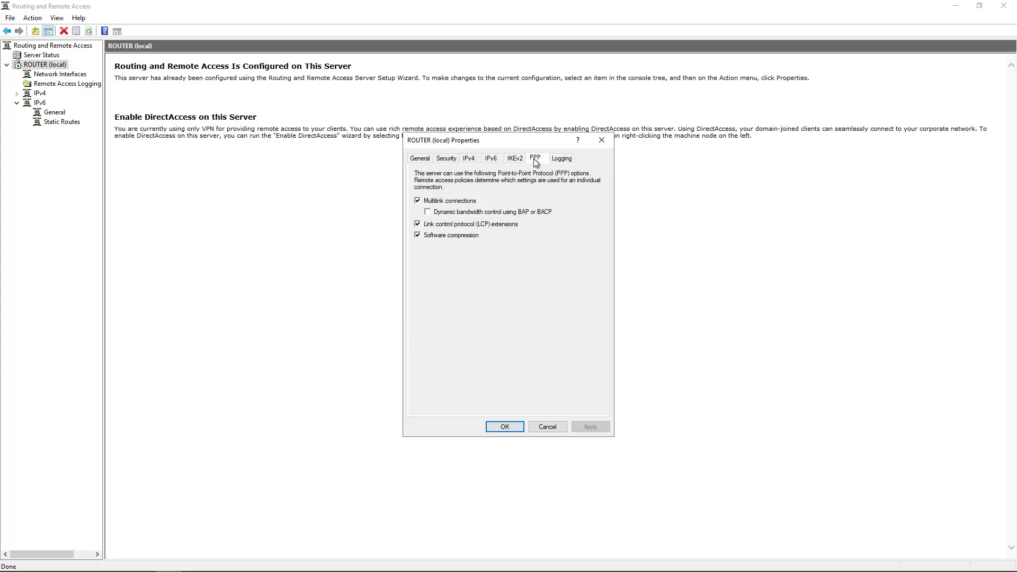
{"action": "left_click", "coordinate": [557, 159]}
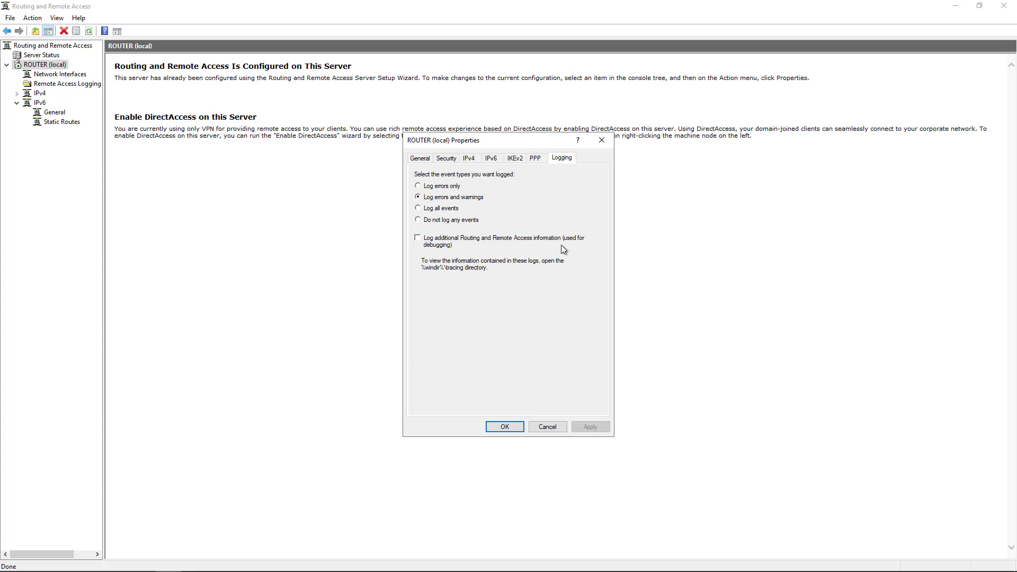
{"action": "left_click", "coordinate": [548, 428]}
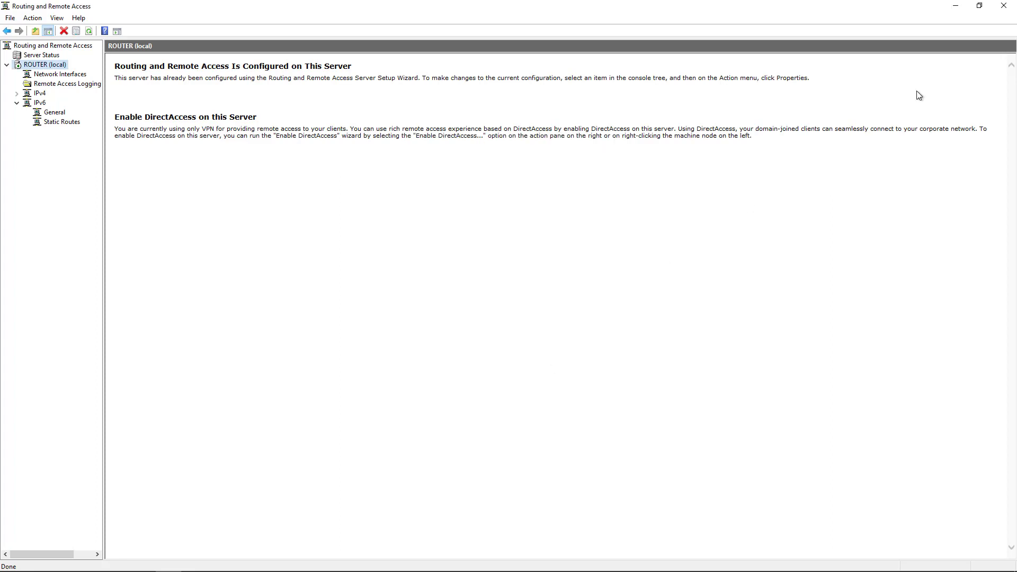
Minimize the routing console and open a maximized Windows PowerShell (Admin) window via Win+X.
{"action": "left_click", "coordinate": [956, 6]}
{"action": "mouse_move", "coordinate": [281, 569]}
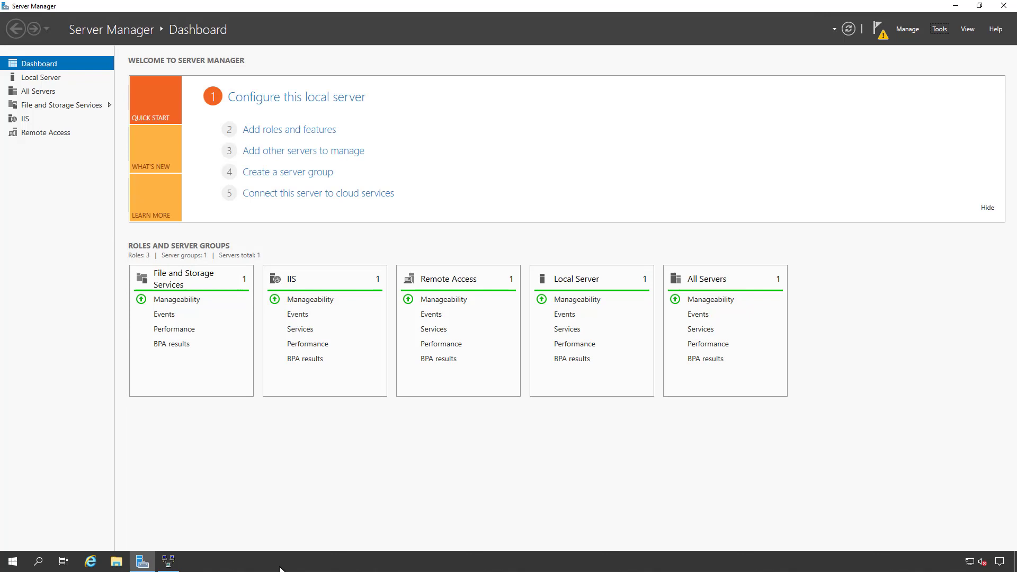
{"action": "left_click", "coordinate": [12, 560]}
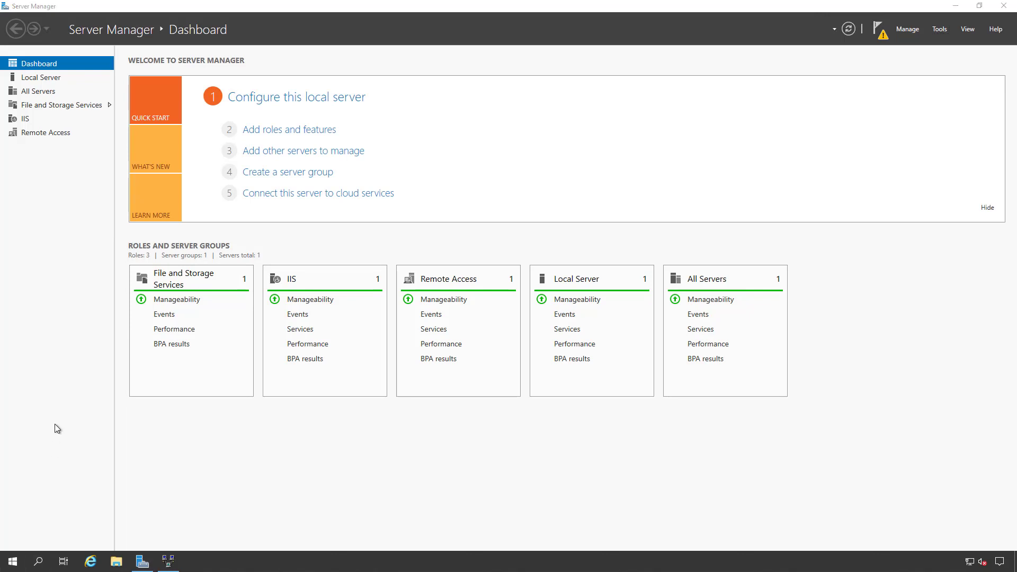
{"action": "key", "text": "super+x"}
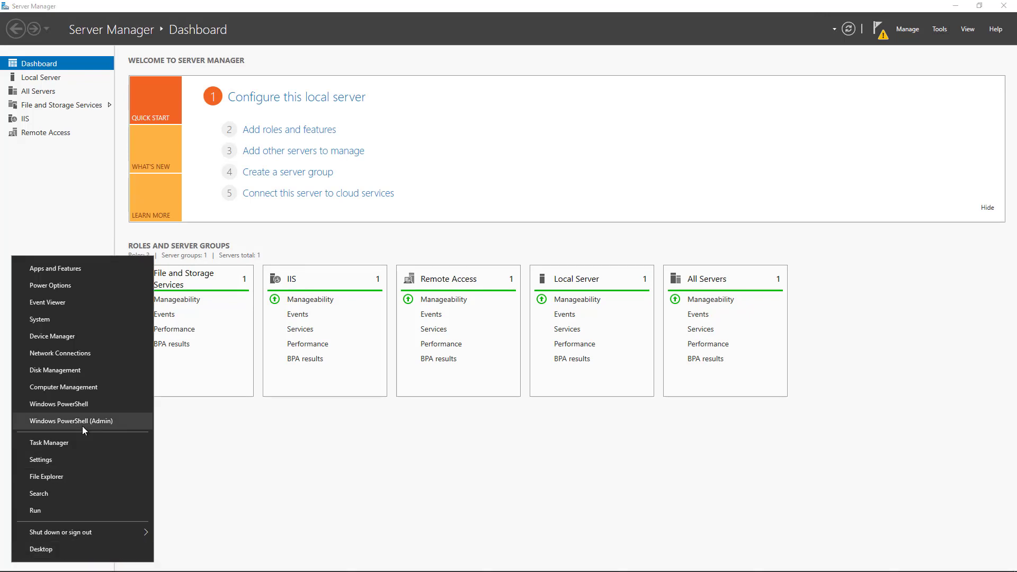
{"action": "left_click", "coordinate": [82, 426]}
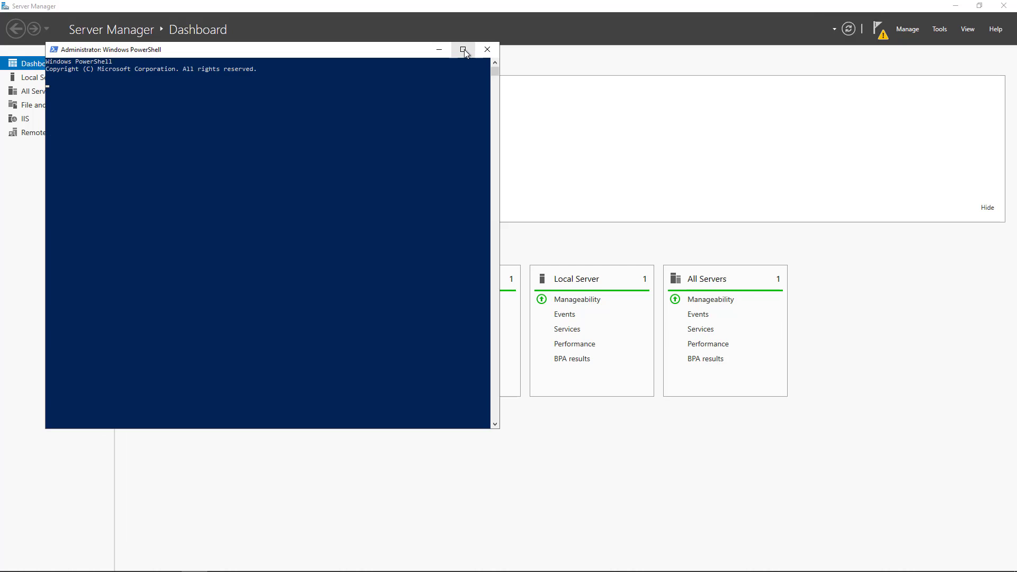
{"action": "left_click", "coordinate": [461, 48]}
Set the PowerShell console font size to 28 in its properties.
{"action": "left_click", "coordinate": [5, 6]}
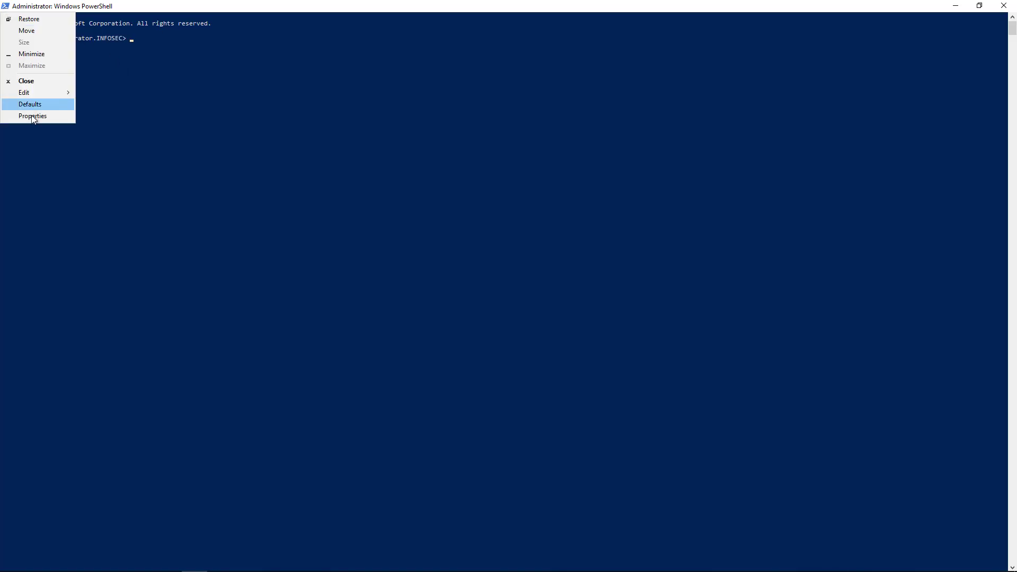
{"action": "left_click", "coordinate": [32, 117]}
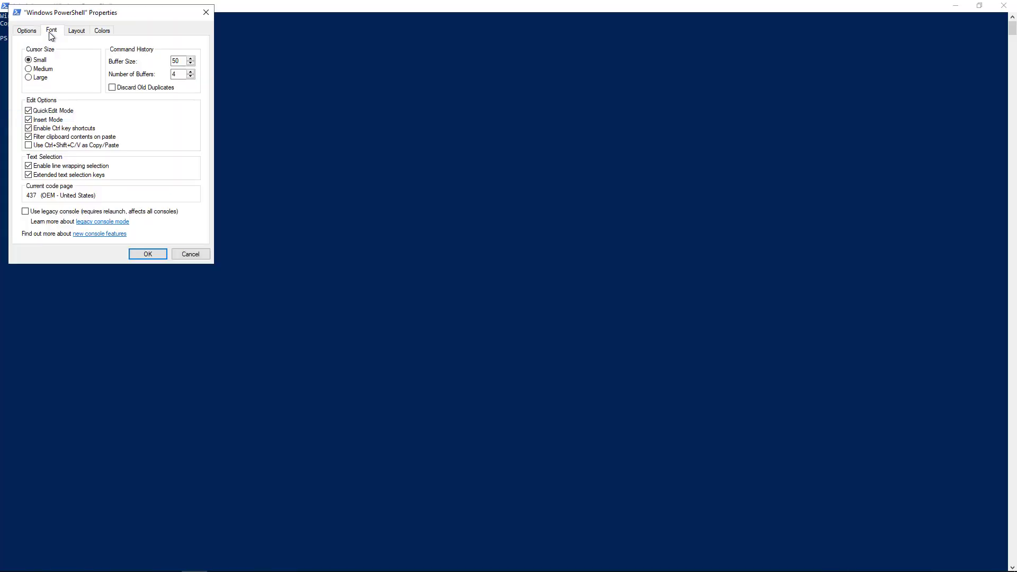
{"action": "left_click", "coordinate": [51, 32]}
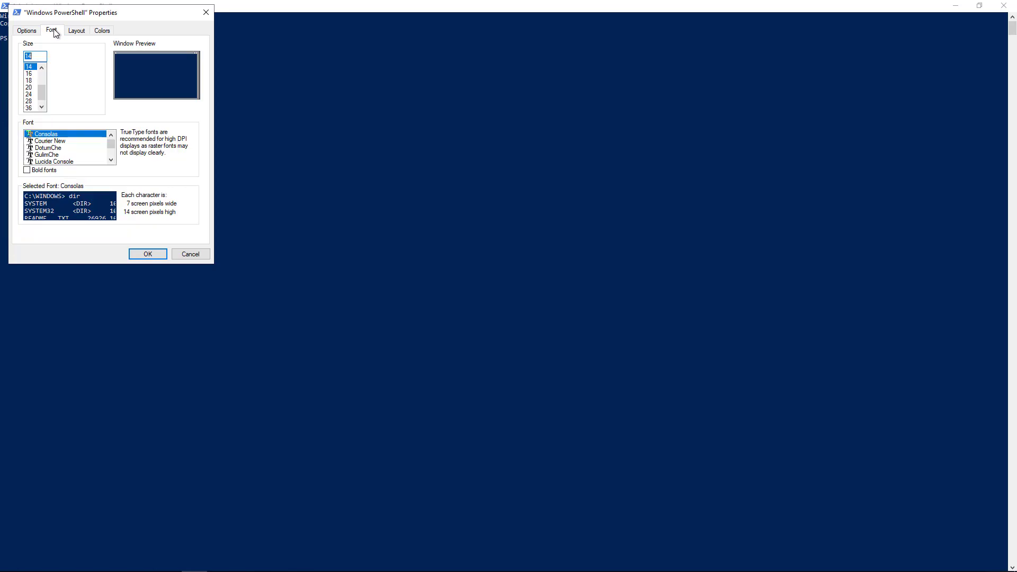
{"action": "left_click", "coordinate": [29, 101]}
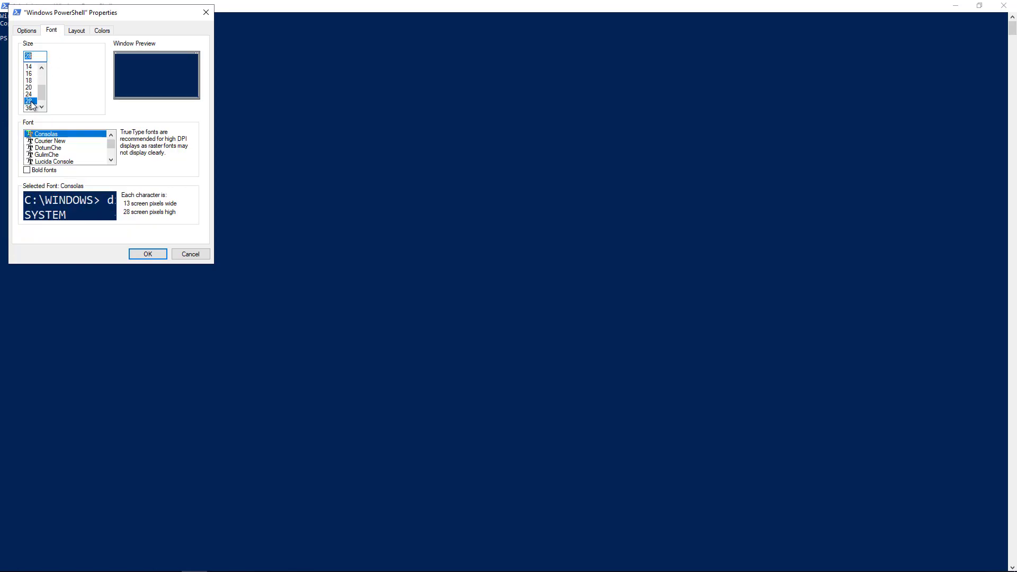
{"action": "left_click", "coordinate": [146, 254]}
{"action": "left_click", "coordinate": [286, 110]}
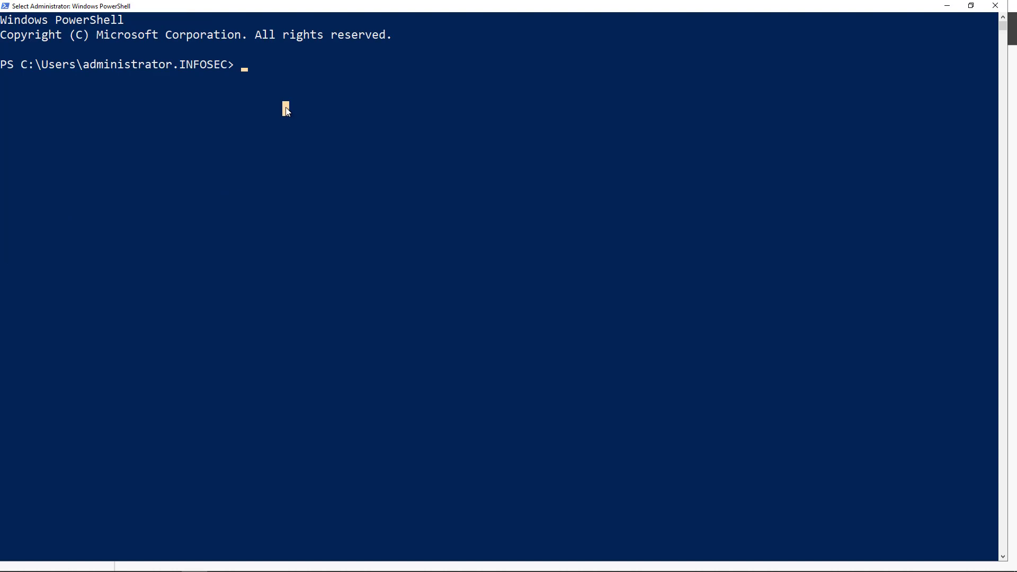
Run ping 8.8.8.8 and ping 192.168.21.27, both replying with 0% loss.
{"action": "type", "text": "ping "}
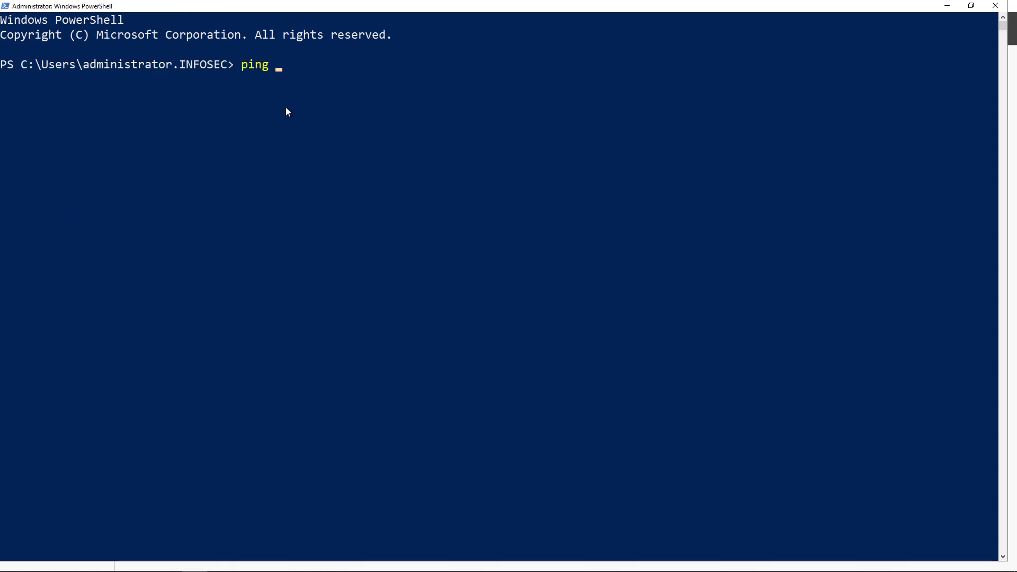
{"action": "type", "text": "8.8.8.8"}
{"action": "key", "text": "Return"}
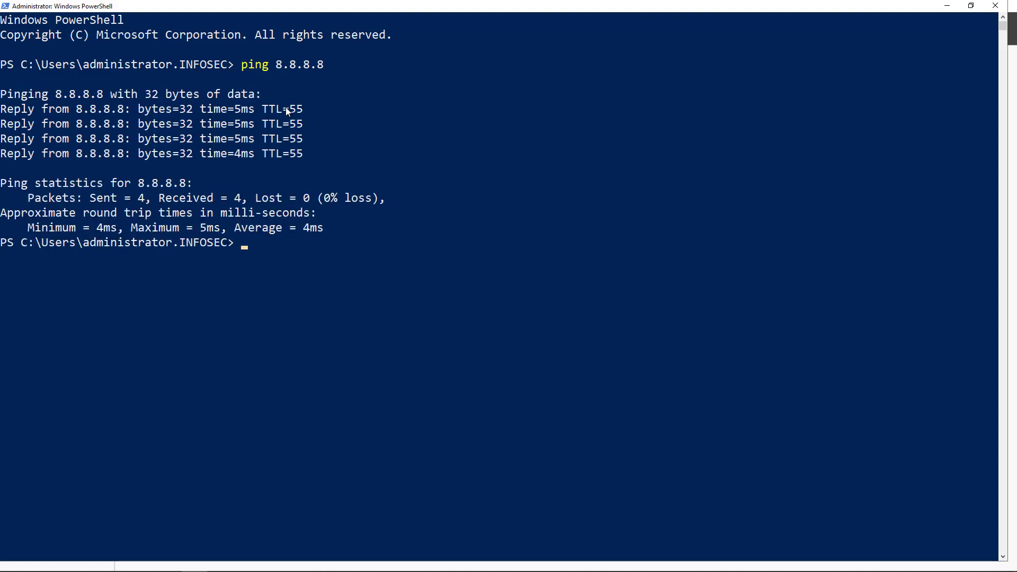
{"action": "type", "text": "ping 192.168.21.27"}
{"action": "key", "text": "Return"}
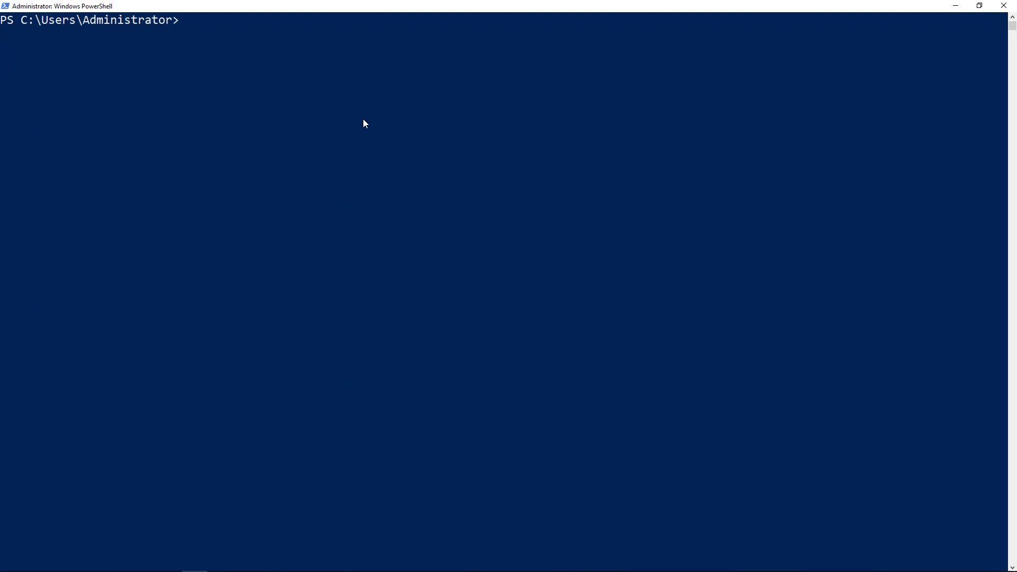
From the client, ping 8.8.8.8 and trace the route with tracert -d through gateway 10.0.0.1.
{"action": "type", "text": "ping 8."}
{"action": "type", "text": "8.8.8"}
{"action": "key", "text": "Return"}
{"action": "type", "text": "-d 8.8.8"}
{"action": "key", "text": "Return"}
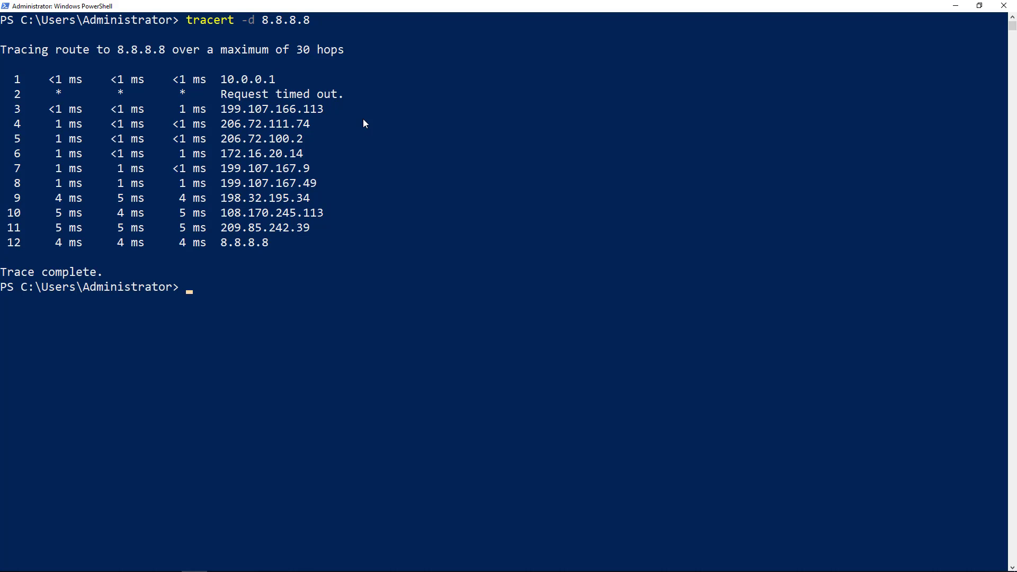
Show the client's ipconfig confirming address 10.0.0.2, then clear the console with cls.
{"action": "type", "text": "ipconfig"}
{"action": "key", "text": "Return"}
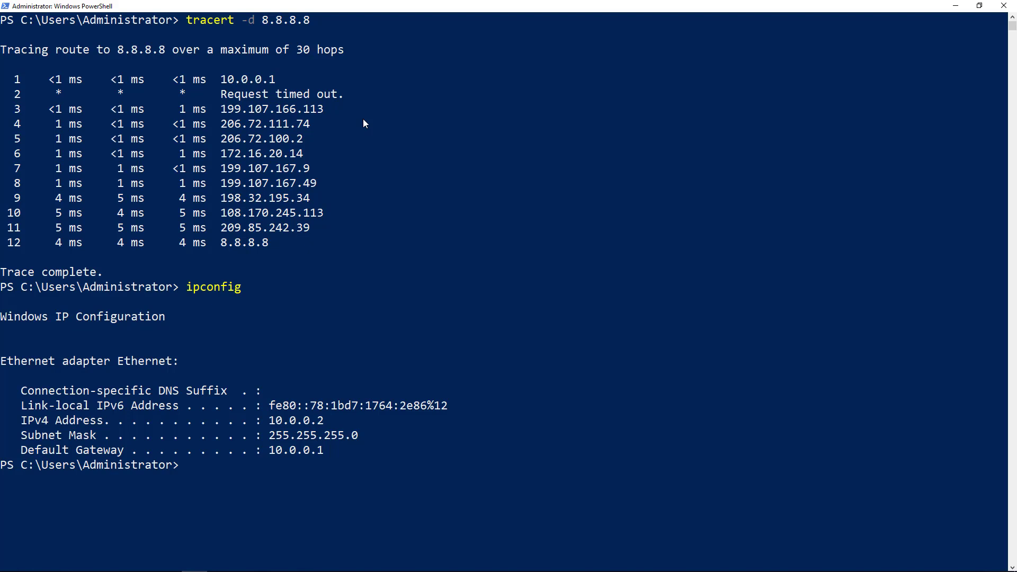
{"action": "type", "text": "cls"}
{"action": "key", "text": "Return"}
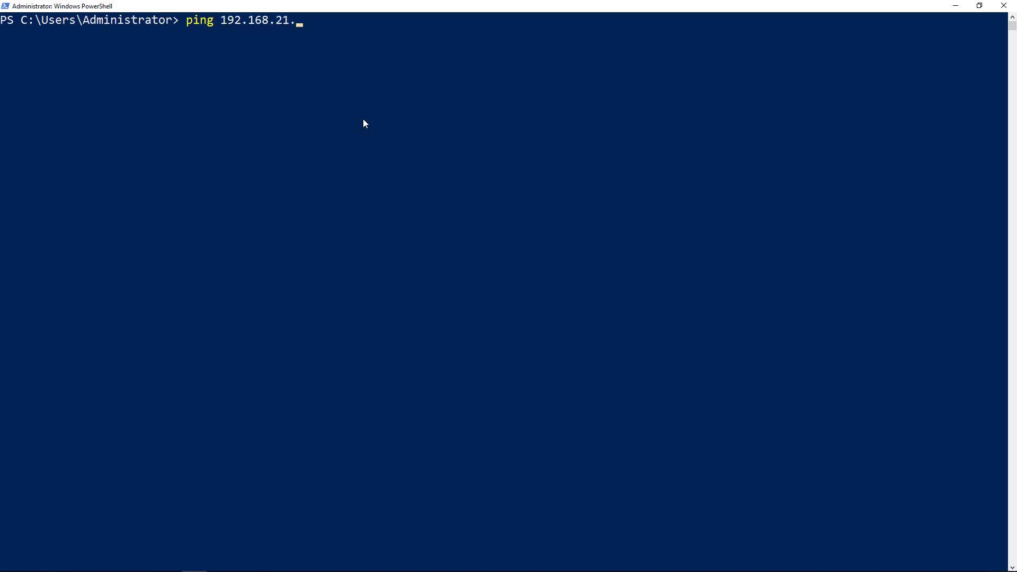
Ping 192.168.21.27 from the 10.0.0.2 client, getting 4 of 4 replies with 0% loss.
{"action": "key", "text": "Return"}
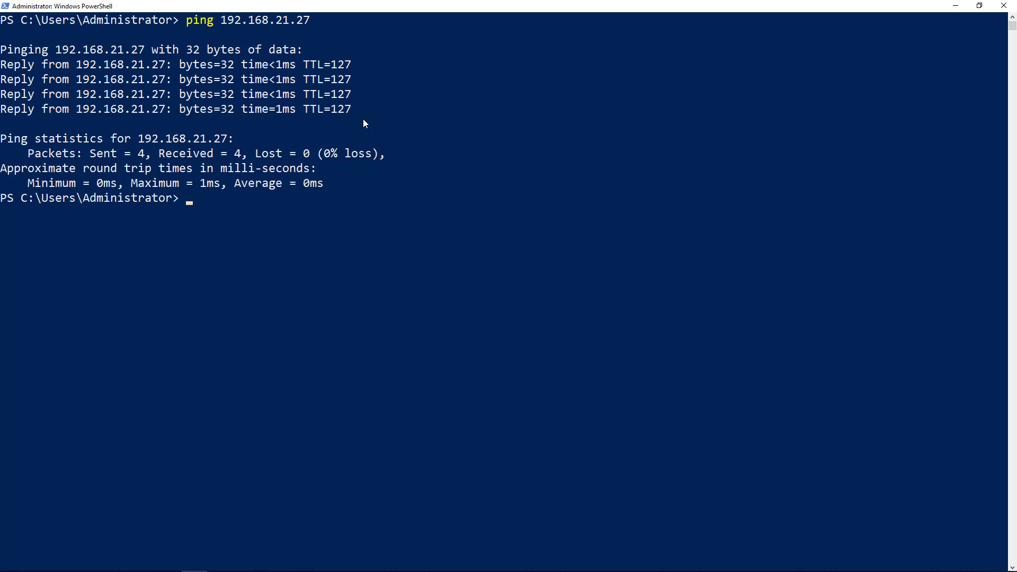
On the 192.168.21.27 host's PowerShell, list ipconfig and the arp -a table showing router 192.168.21.31.
{"action": "key", "text": "alt+Tab"}
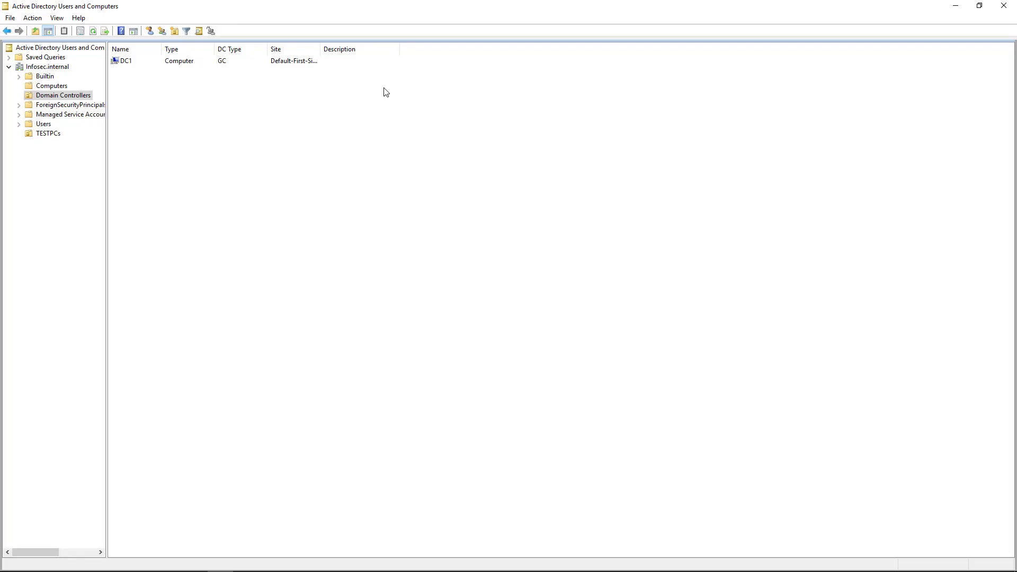
{"action": "mouse_move", "coordinate": [101, 561]}
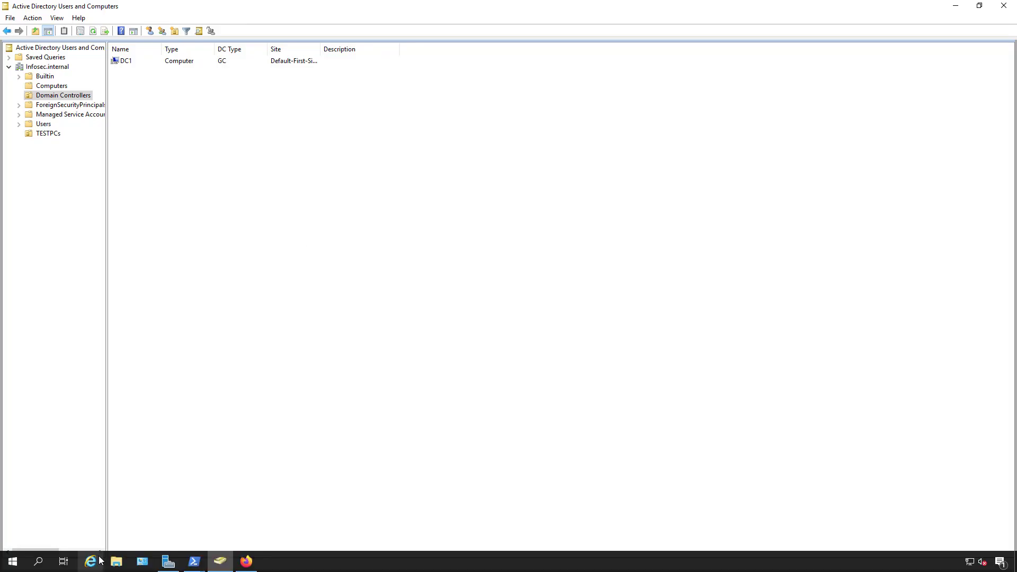
{"action": "left_click", "coordinate": [195, 565]}
{"action": "type", "text": "ipconfig"}
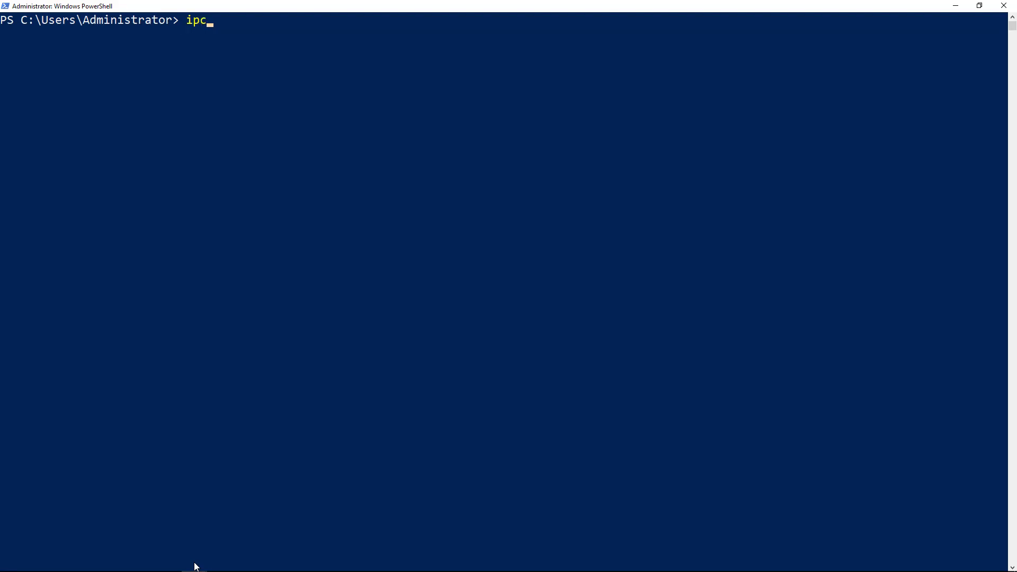
{"action": "key", "text": "Return"}
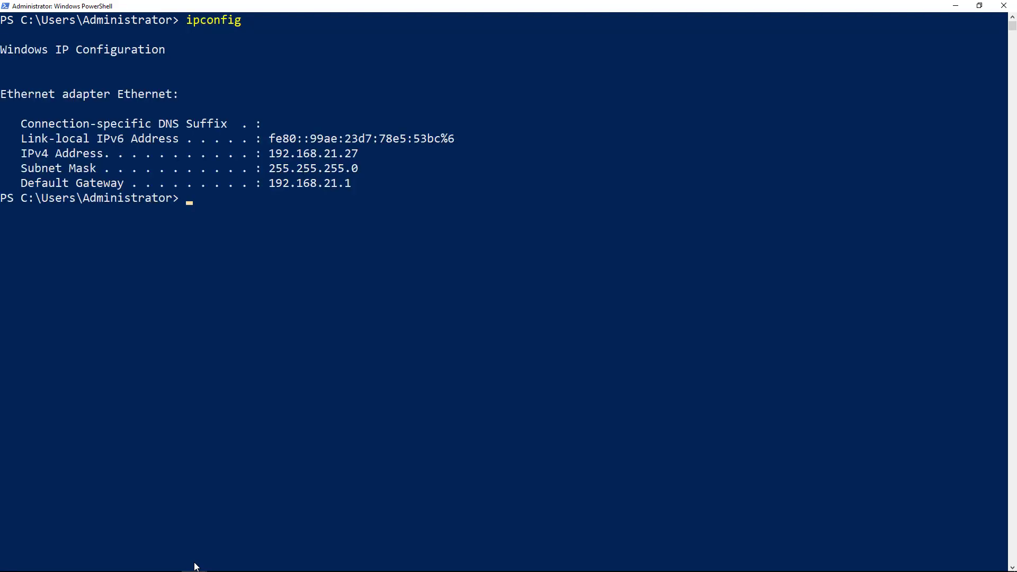
{"action": "type", "text": "arp -a"}
{"action": "key", "text": "Return"}
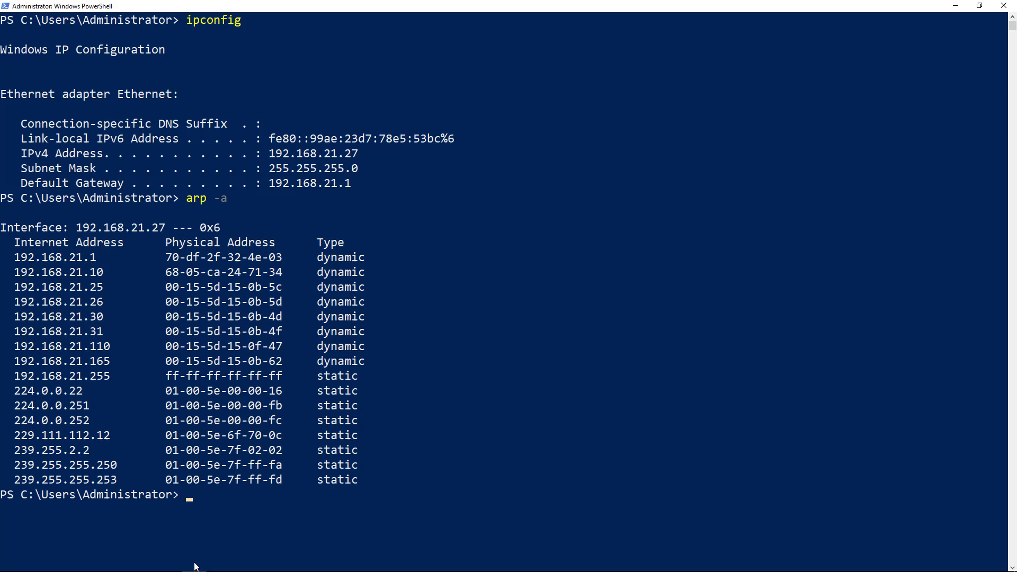
Ping the client at 10.0.0.2 from the 192.168.21.27 host, expecting 100% loss.
{"action": "type", "text": "ping 10.0.0.2"}
{"action": "key", "text": "Return"}
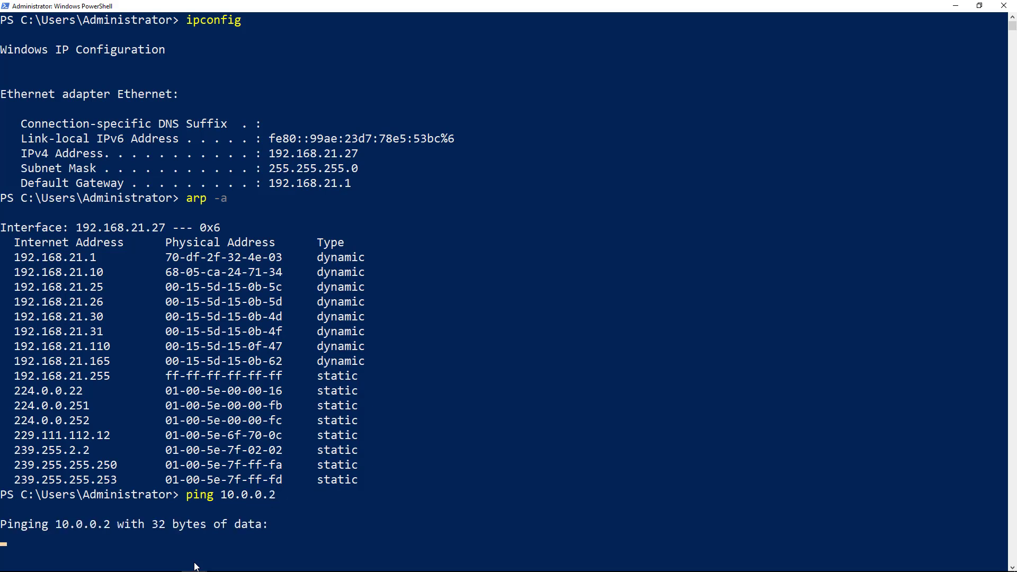